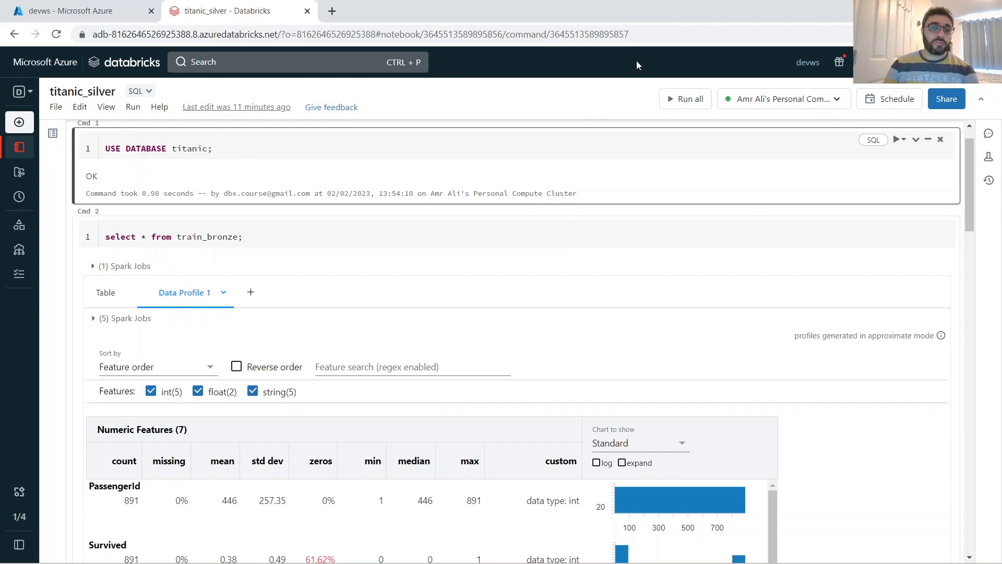
Step: Create a folder named titanic in the user's home folder and move the titanic_silver and titanic_bronze notebooks into it
{"action": "left_click", "coordinate": [20, 147]}
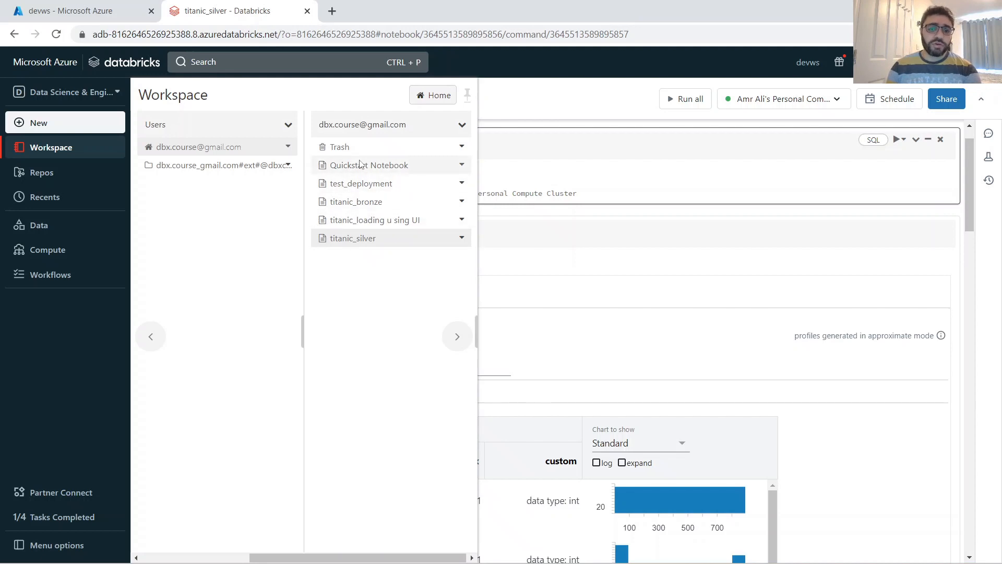
{"action": "left_click", "coordinate": [463, 128]}
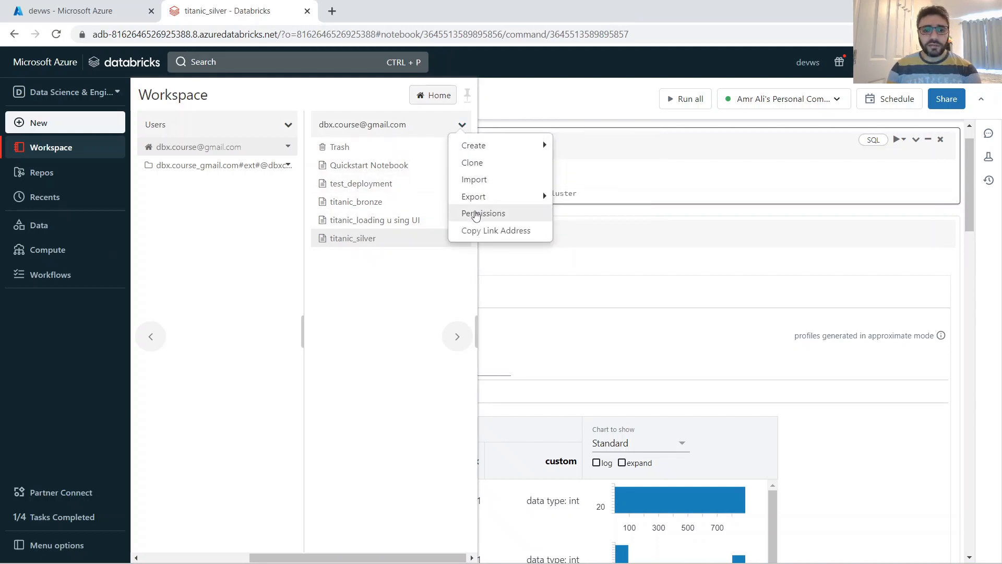
{"action": "mouse_move", "coordinate": [530, 147]}
{"action": "left_click", "coordinate": [599, 180]}
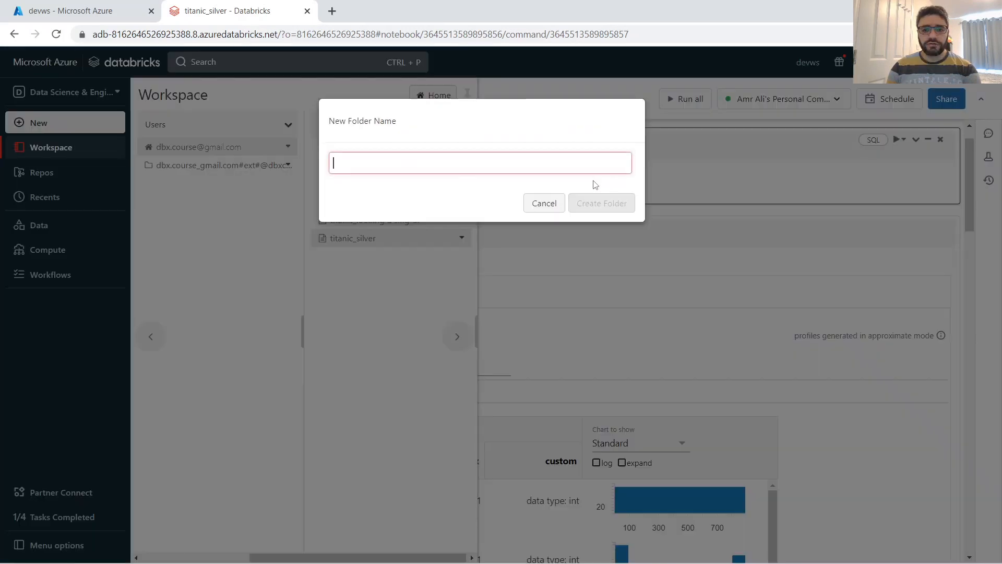
{"action": "type", "text": "tit"}
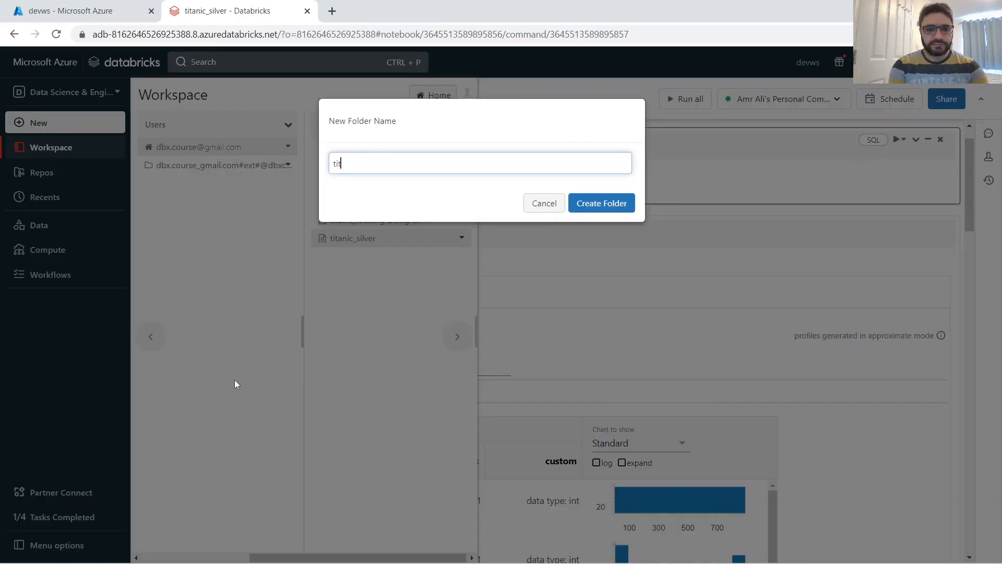
{"action": "type", "text": "anic"}
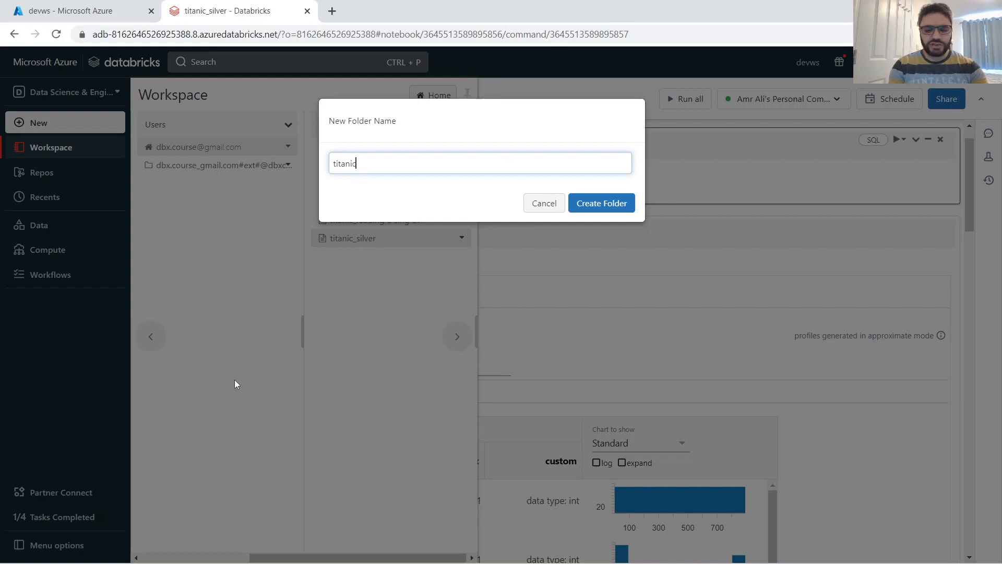
{"action": "key", "text": "Return"}
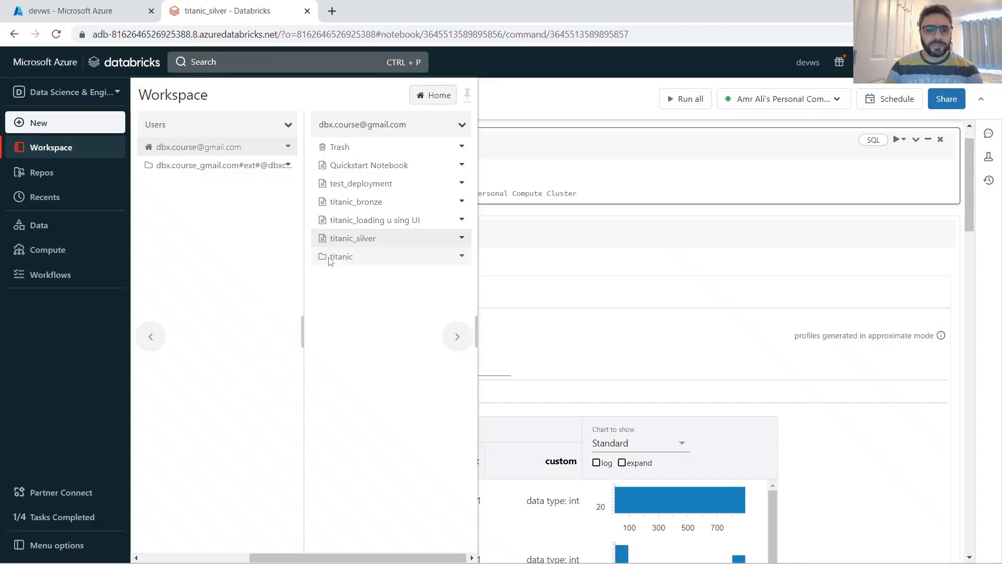
{"action": "left_click_drag", "start_coordinate": [367, 241], "coordinate": [397, 218]}
{"action": "left_click_drag", "start_coordinate": [206, 221], "coordinate": [408, 190]}
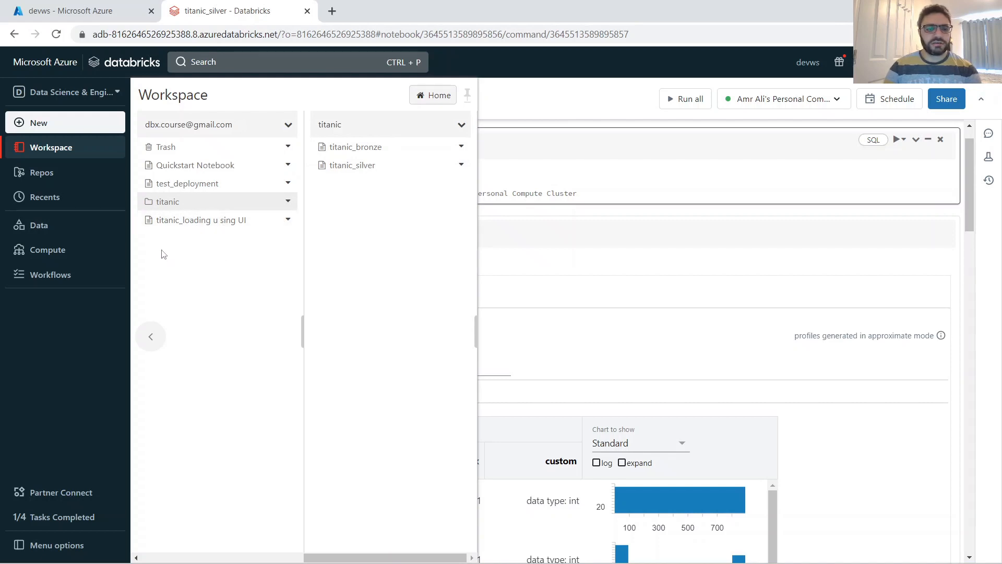
Step: Create a folder named random in the user's home folder and move the test_deployment notebook into it
{"action": "left_click", "coordinate": [288, 125]}
{"action": "mouse_move", "coordinate": [355, 149]}
{"action": "left_click", "coordinate": [404, 180]}
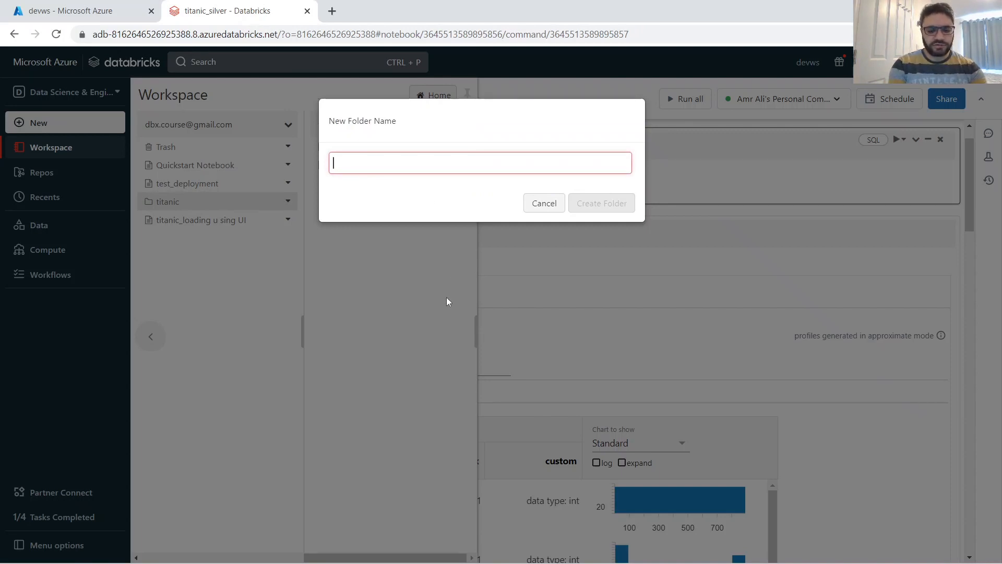
{"action": "type", "text": "r"}
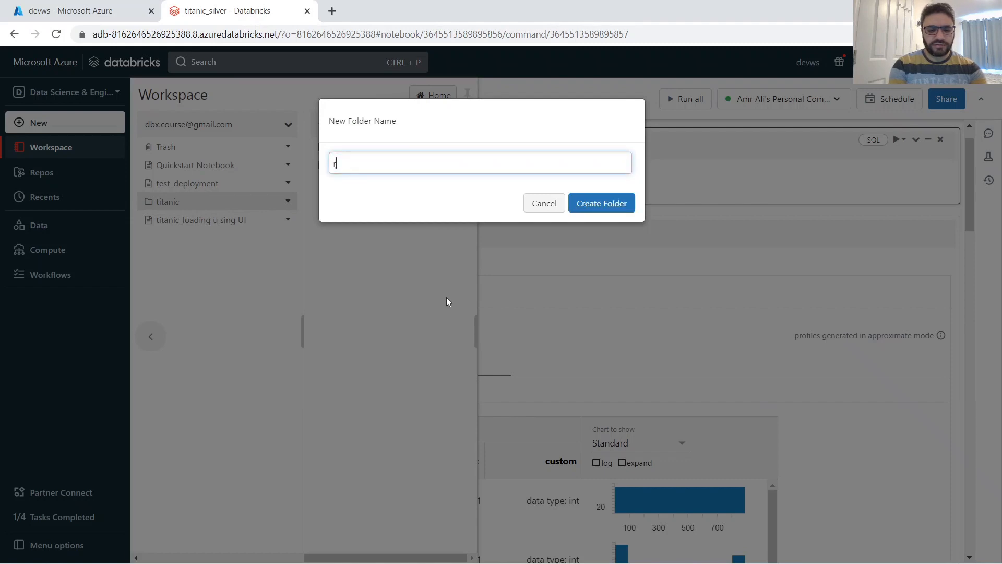
{"action": "type", "text": "andom"}
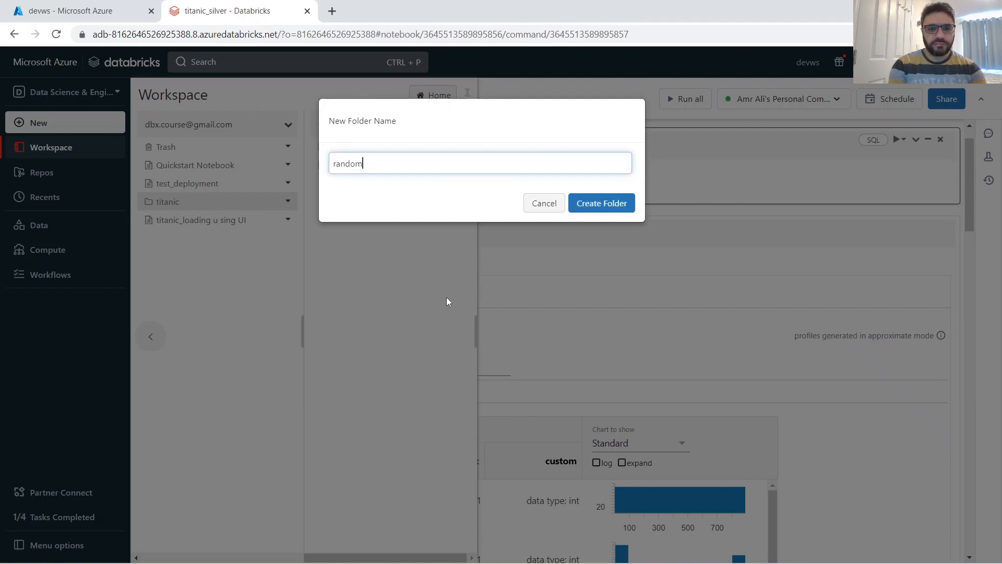
{"action": "left_click", "coordinate": [600, 205]}
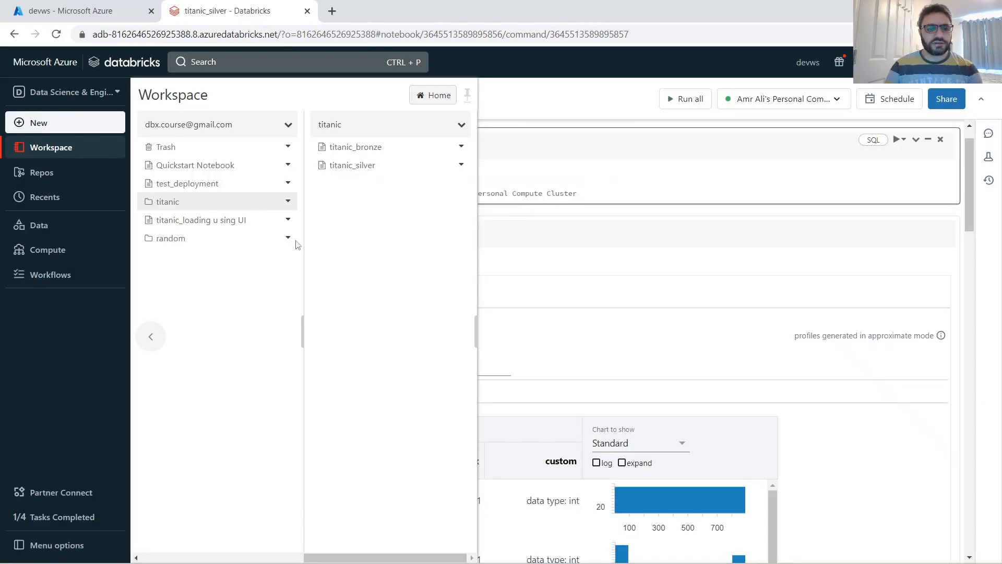
{"action": "left_click_drag", "start_coordinate": [170, 186], "coordinate": [372, 226]}
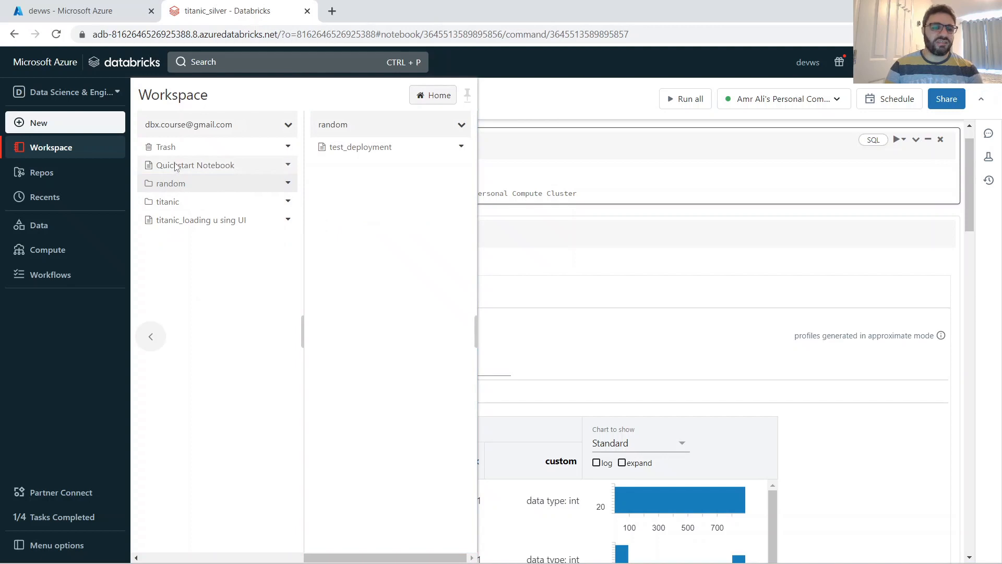
Step: Move Quickstart Notebook into the titanic folder and the titanic_loading u sing UI notebook into the random folder
{"action": "left_click_drag", "start_coordinate": [189, 168], "coordinate": [374, 233]}
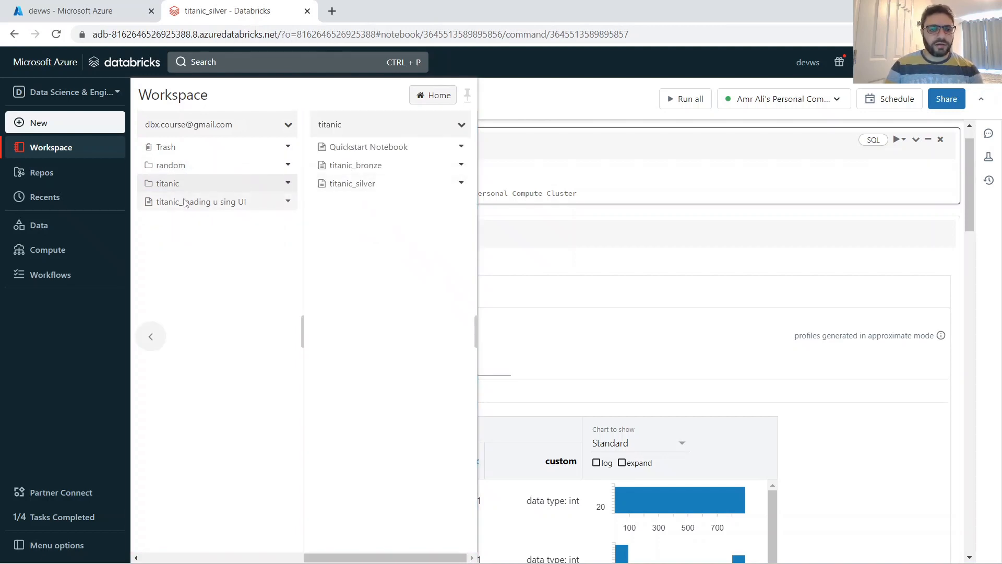
{"action": "left_click", "coordinate": [185, 166]}
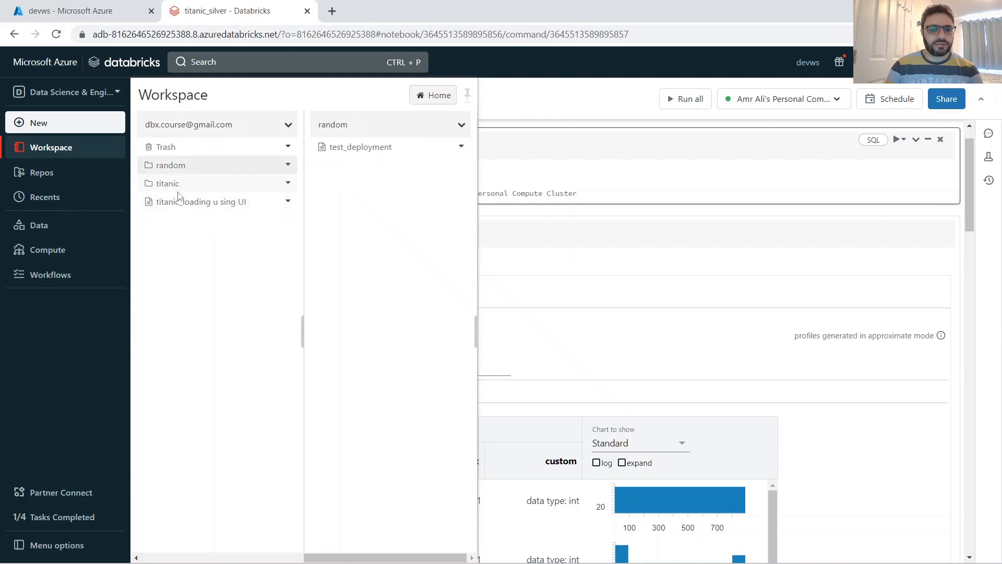
{"action": "left_click_drag", "start_coordinate": [178, 204], "coordinate": [347, 243]}
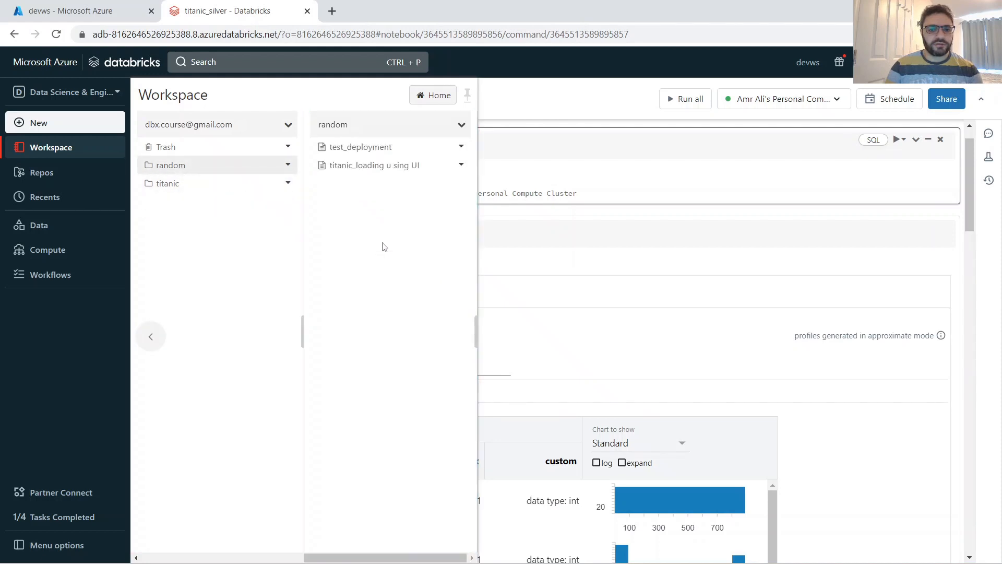
Step: Take Quickstart Notebook out of the titanic folder and move it into the random folder
{"action": "left_click", "coordinate": [177, 187]}
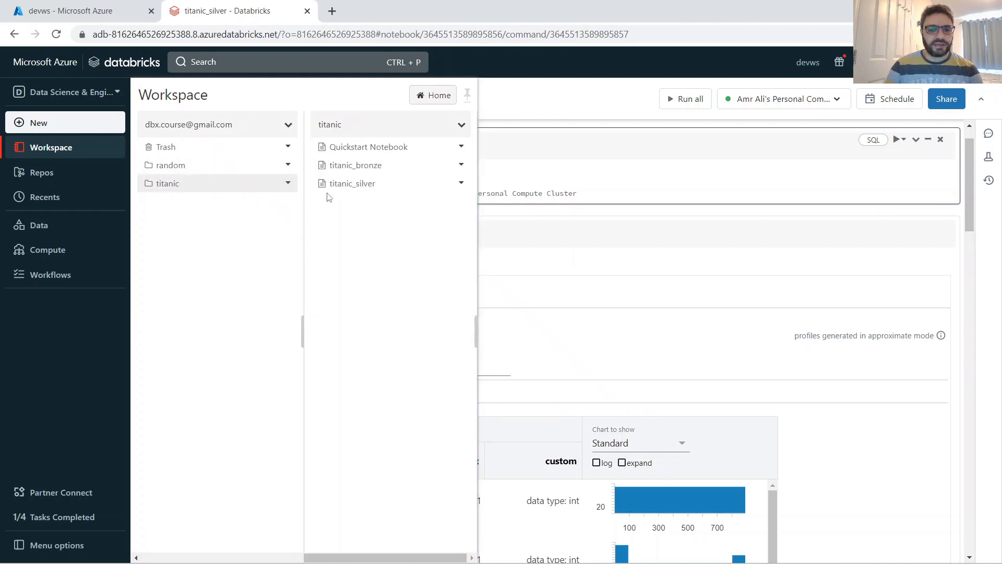
{"action": "left_click_drag", "start_coordinate": [371, 150], "coordinate": [205, 235]}
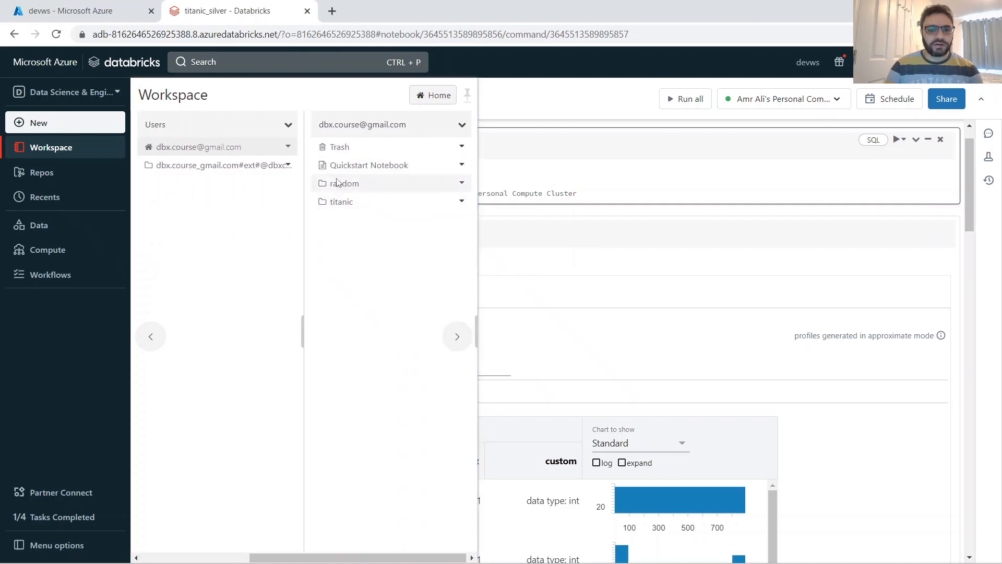
{"action": "left_click", "coordinate": [342, 184]}
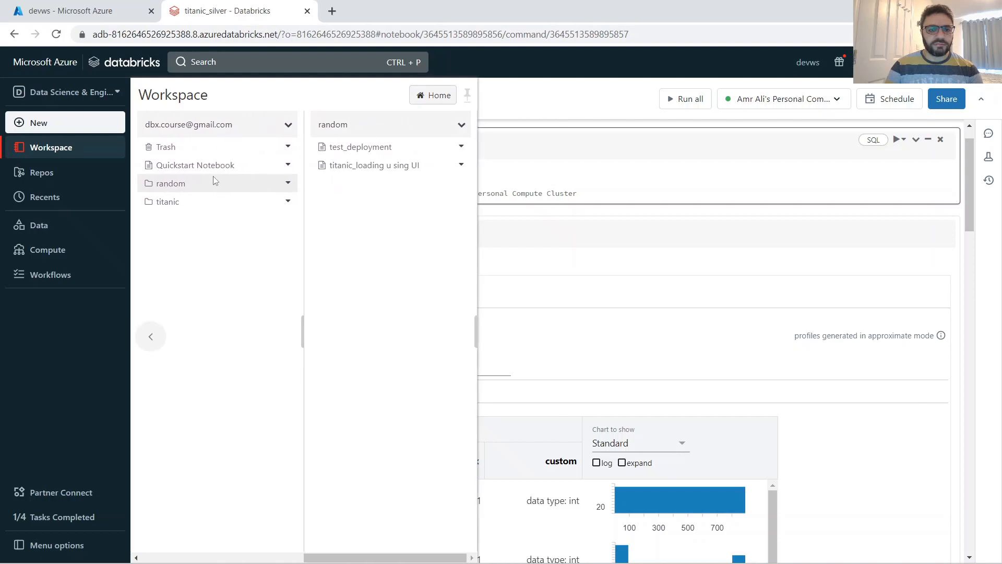
{"action": "left_click_drag", "start_coordinate": [189, 171], "coordinate": [385, 237]}
Step: Create a notebook named titanic_gold in the titanic folder with SQL as default language, attached to the personal compute cluster
{"action": "left_click", "coordinate": [176, 189]}
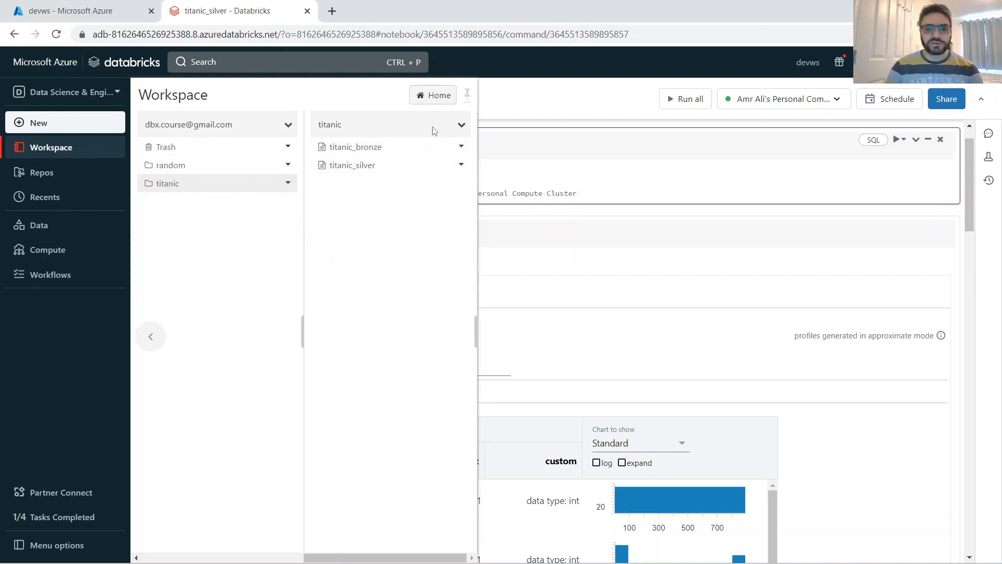
{"action": "left_click", "coordinate": [460, 129]}
{"action": "mouse_move", "coordinate": [472, 146]}
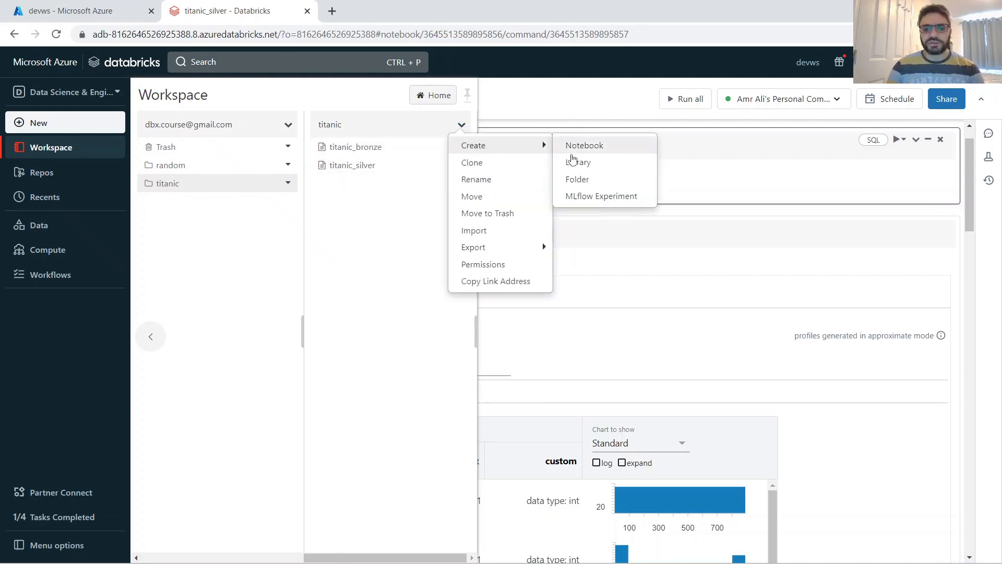
{"action": "left_click", "coordinate": [581, 148]}
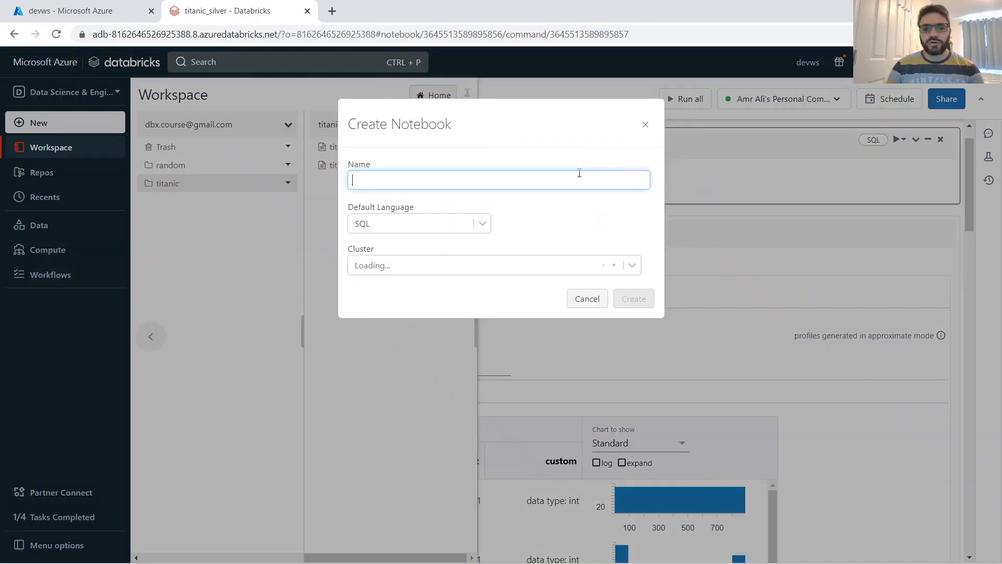
{"action": "type", "text": "titani"}
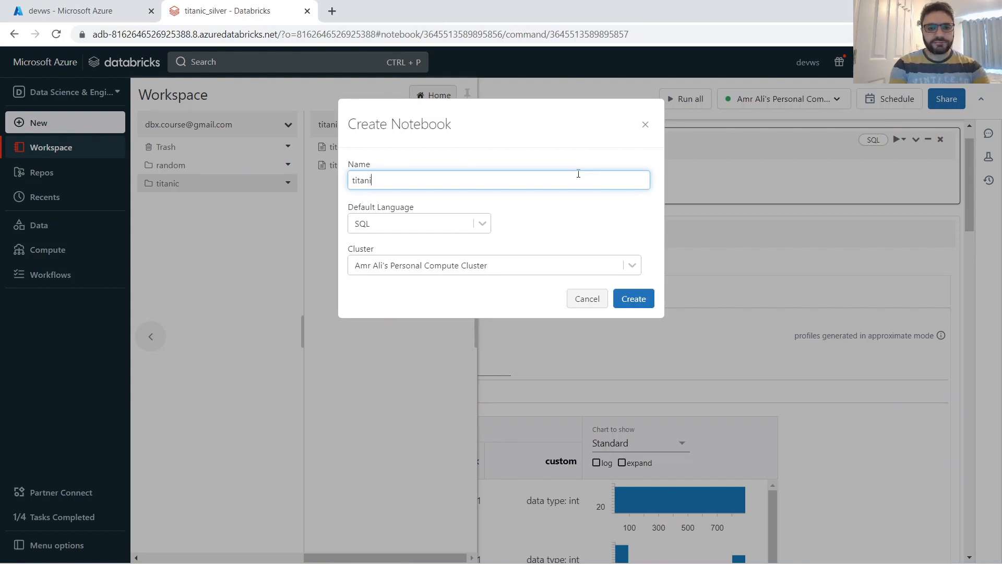
{"action": "type", "text": "c_gold"}
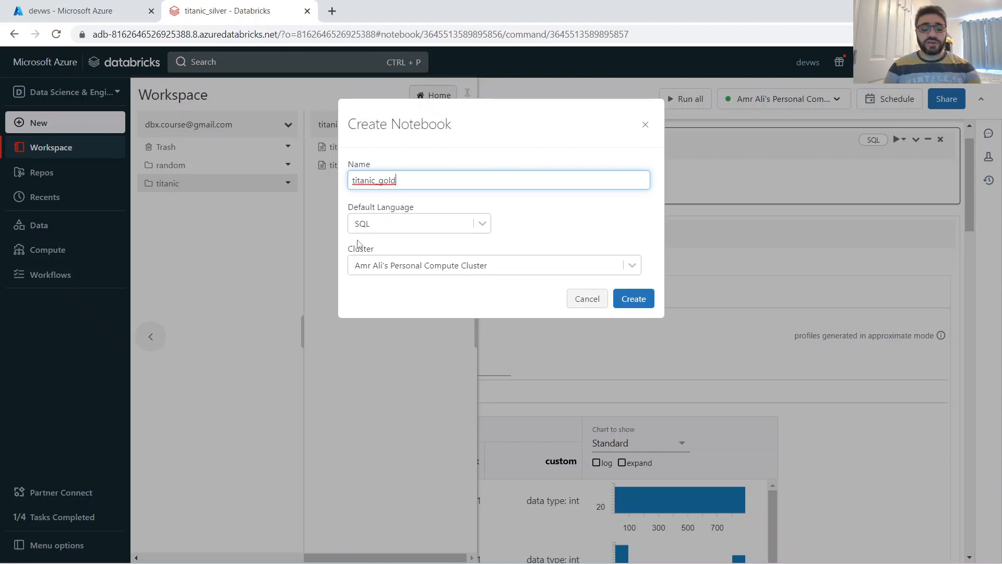
{"action": "left_click", "coordinate": [355, 224]}
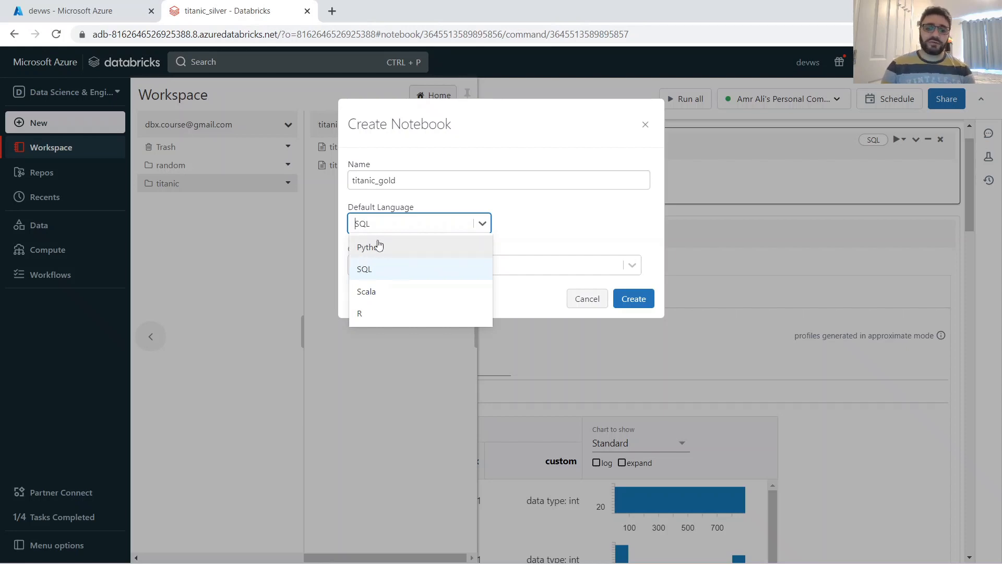
{"action": "left_click", "coordinate": [375, 272]}
{"action": "left_click", "coordinate": [628, 306]}
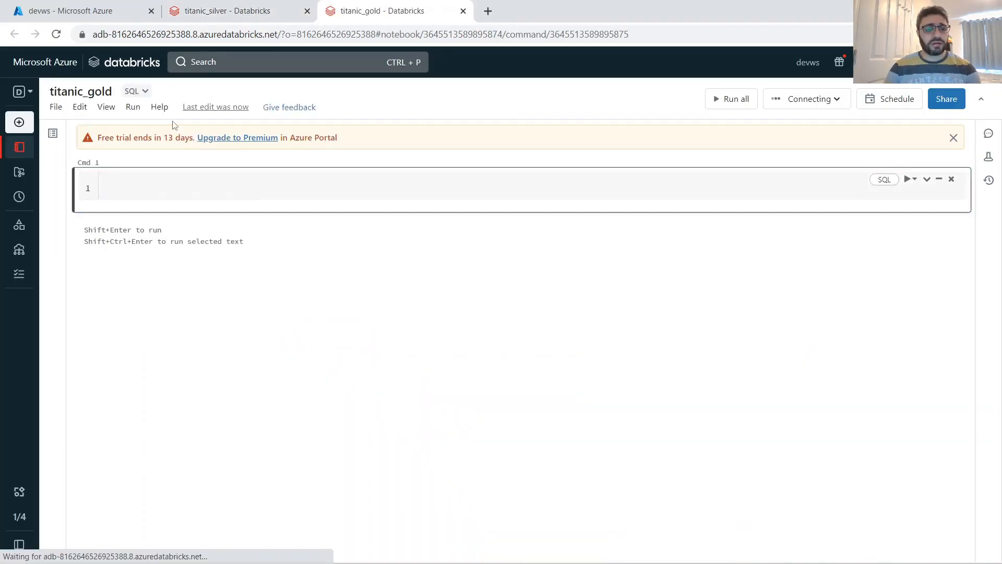
Step: Enter USE DATABASE TITANIC in the first cell of titanic_gold and run it
{"action": "left_click", "coordinate": [155, 188]}
{"action": "type", "text": "US"}
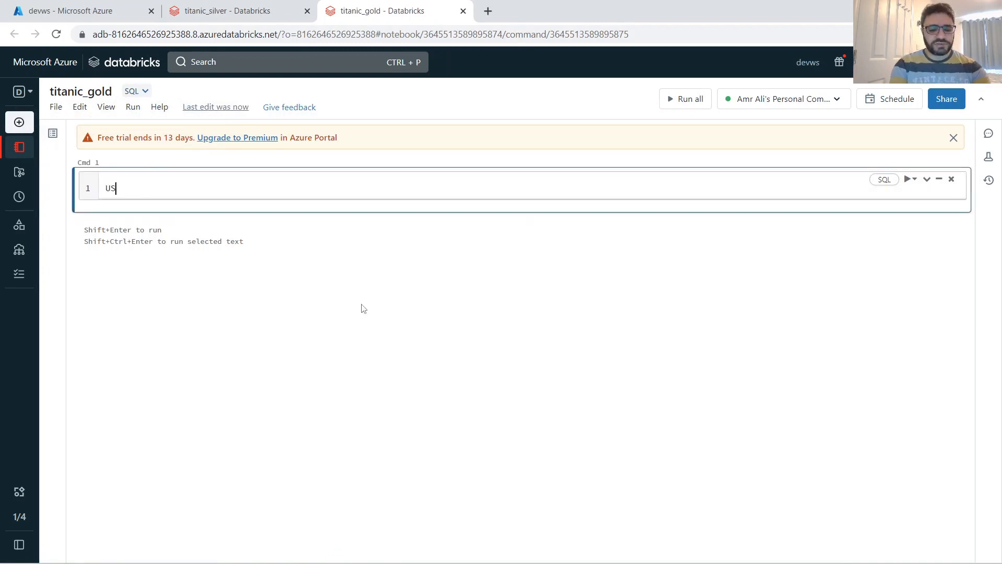
{"action": "type", "text": "E DATABASE TITANIC"}
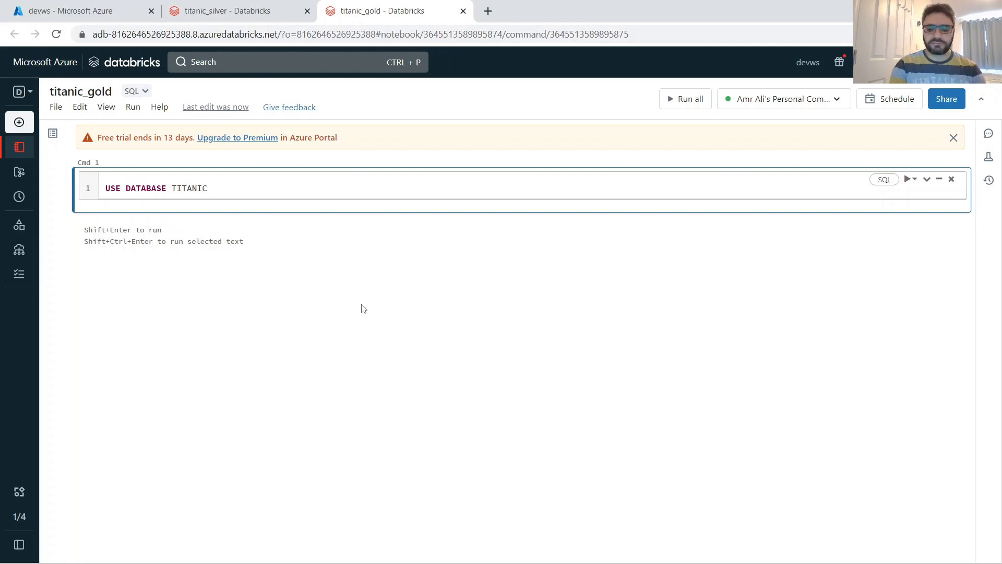
{"action": "key", "text": "shift+Return"}
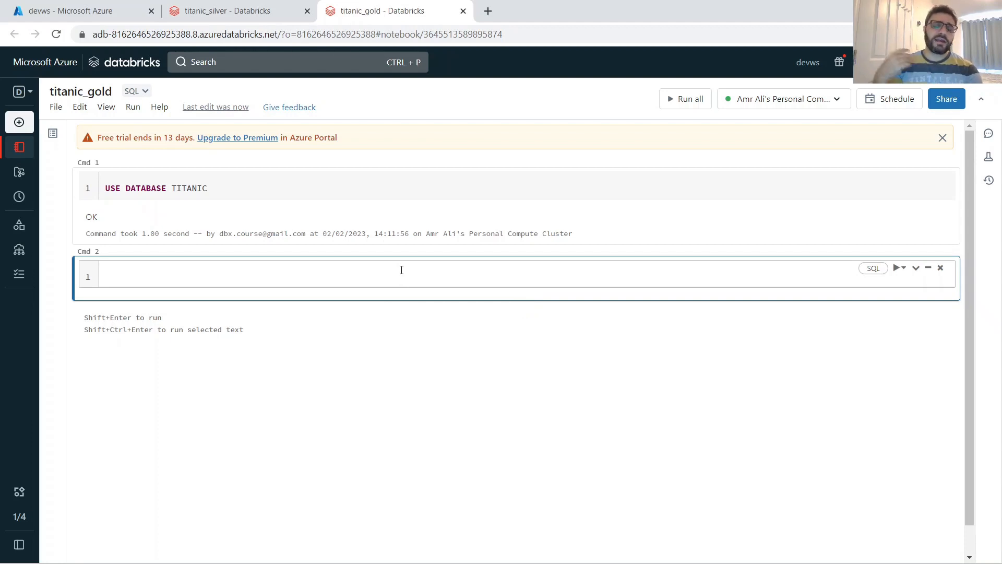
Step: Enter the query "select * from train_silver" in the second cell and run it
{"action": "type", "text": "se"}
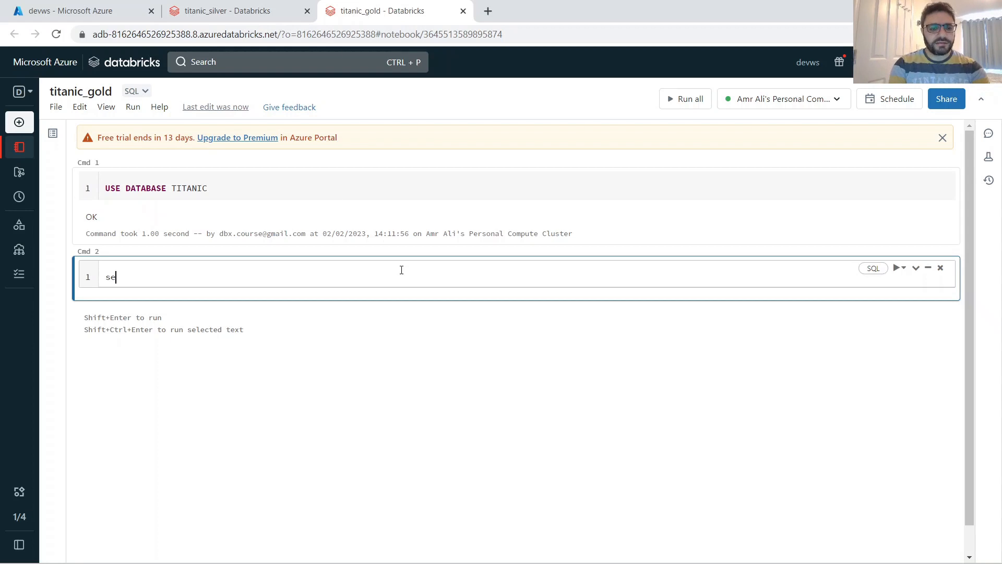
{"action": "type", "text": "lect * from "}
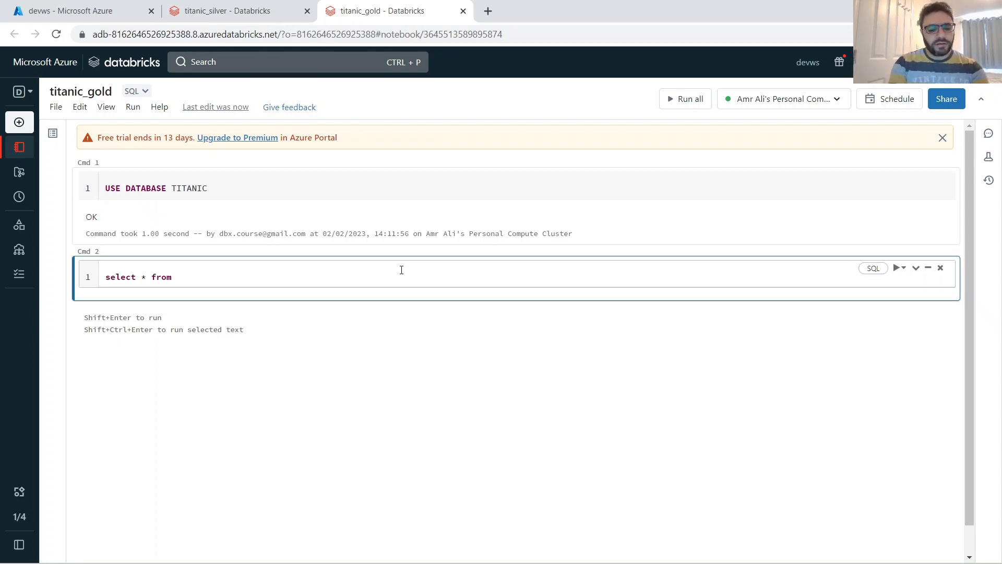
{"action": "type", "text": "trai"}
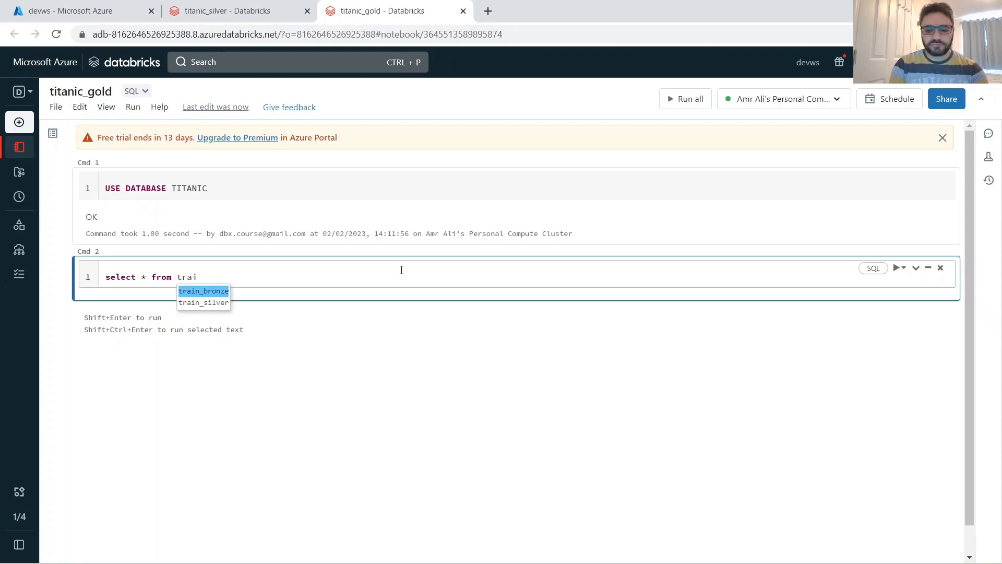
{"action": "key", "text": "Down"}
{"action": "key", "text": "Return"}
{"action": "type", "text": "7"}
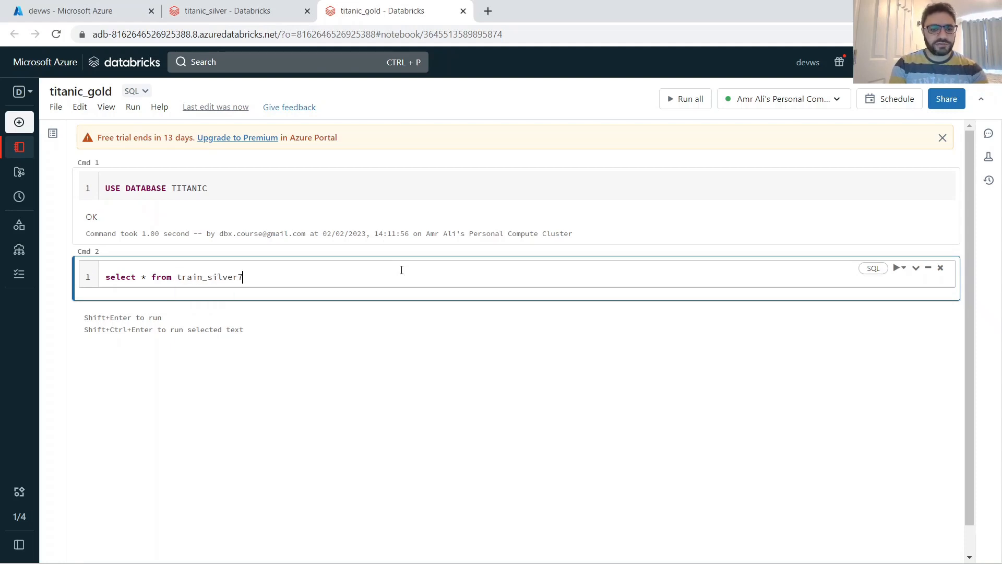
{"action": "key", "text": "BackSpace"}
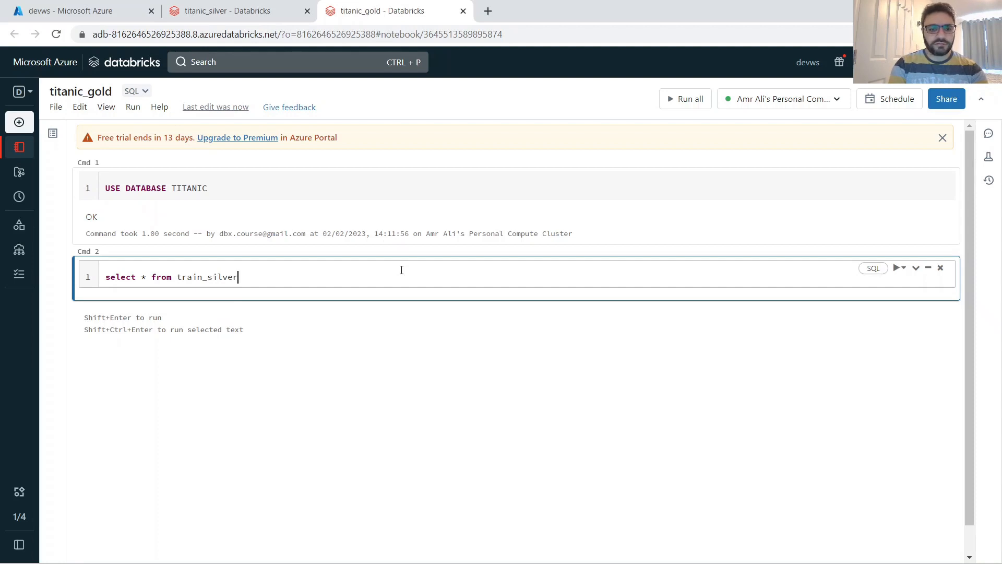
{"action": "key", "text": "shift+Return"}
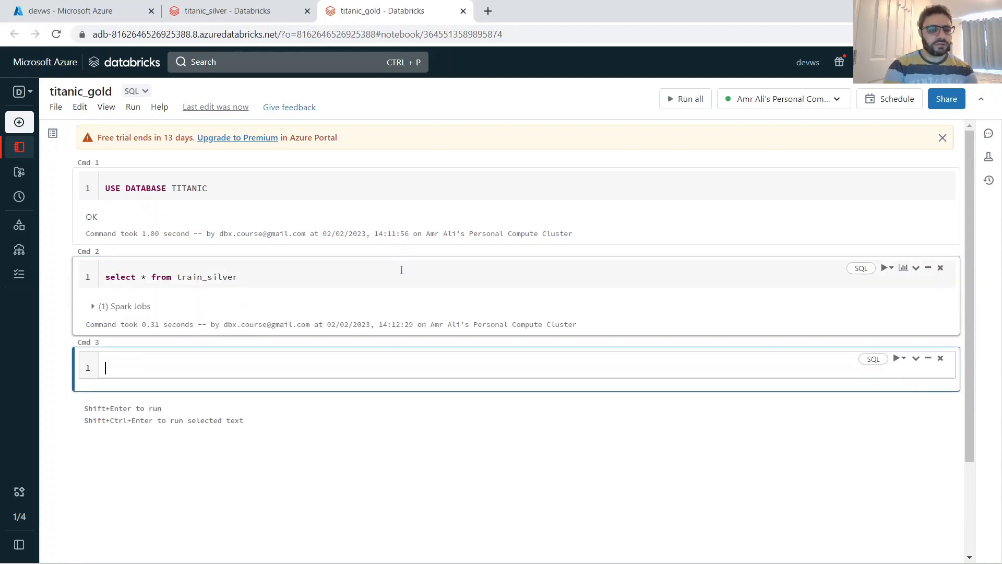
{"action": "left_click", "coordinate": [387, 422]}
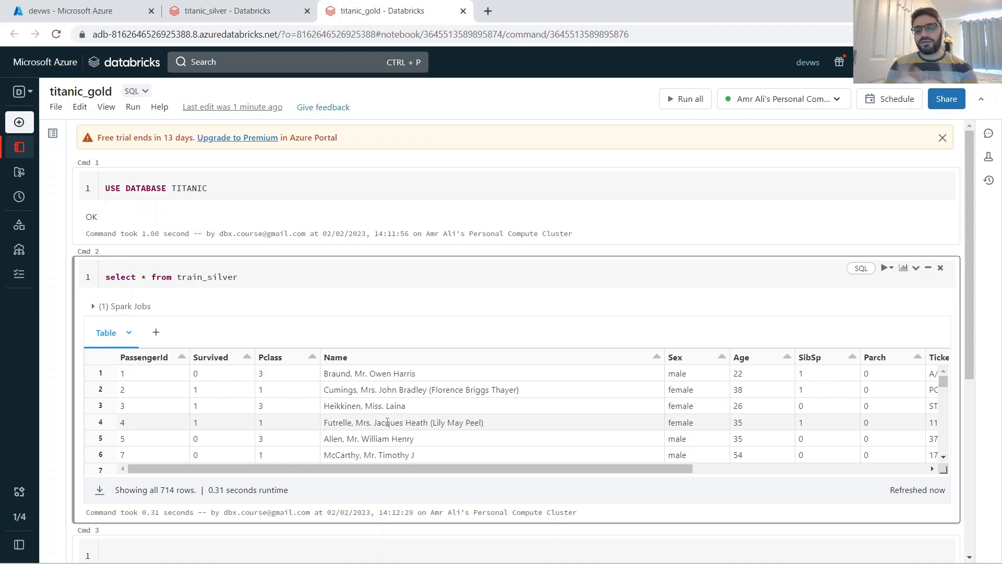
Step: Start a query in the third cell with "select sex, count(*) as total_passenger from"
{"action": "scroll", "coordinate": [365, 392], "scroll_direction": "down", "scroll_amount": 3}
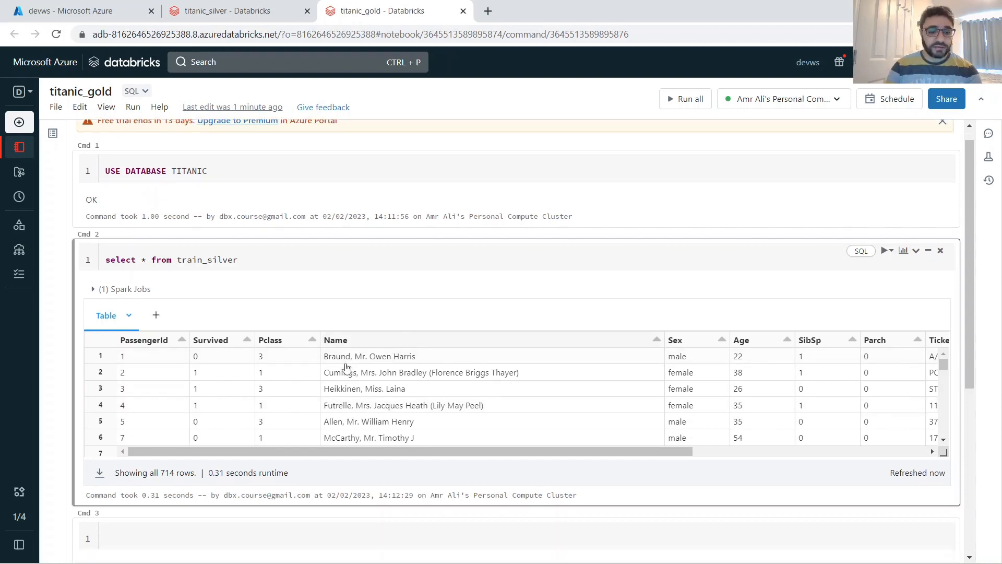
{"action": "left_click", "coordinate": [217, 420]}
{"action": "type", "text": "select"}
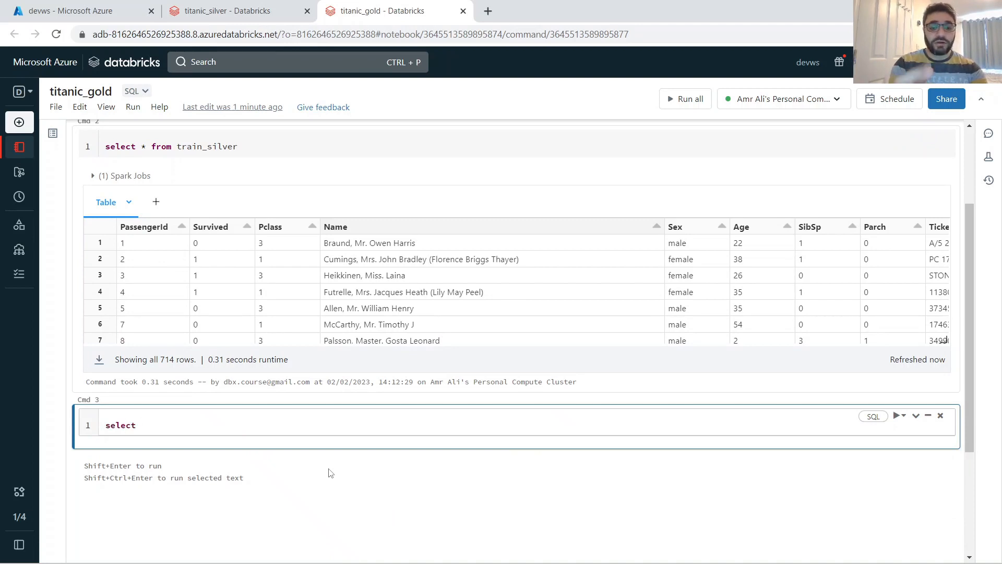
{"action": "type", "text": "sex, total"}
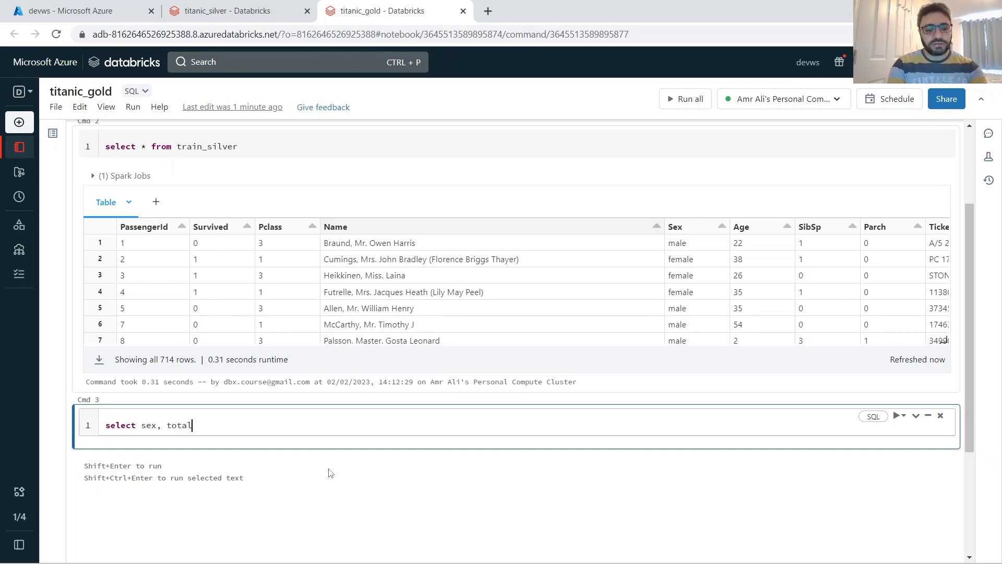
{"action": "key", "text": "BackSpace"}
{"action": "key", "text": "BackSpace"}
{"action": "key", "text": "BackSpace"}
{"action": "key", "text": "BackSpace"}
{"action": "key", "text": "BackSpace"}
{"action": "type", "text": "co"}
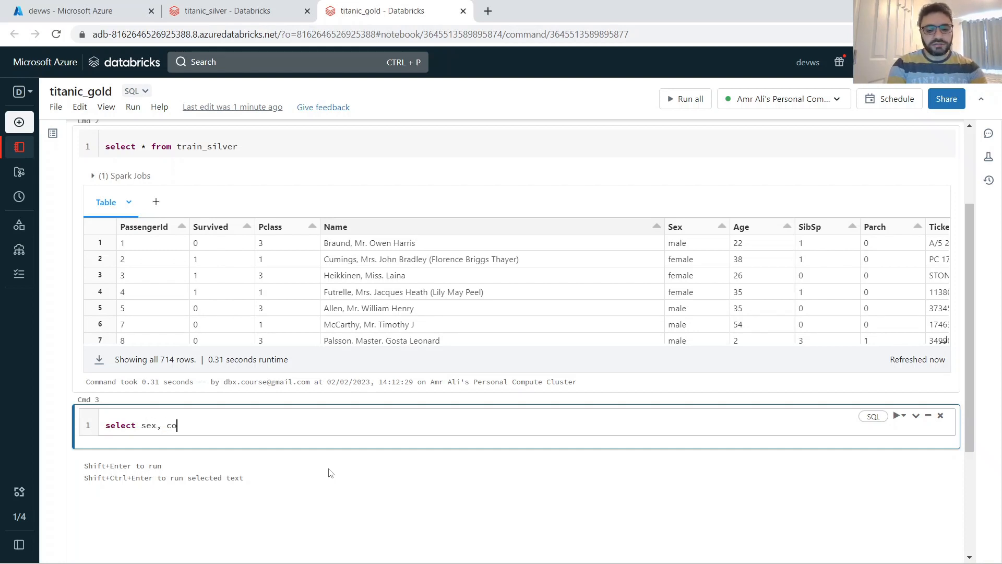
{"action": "type", "text": "unt(*)"}
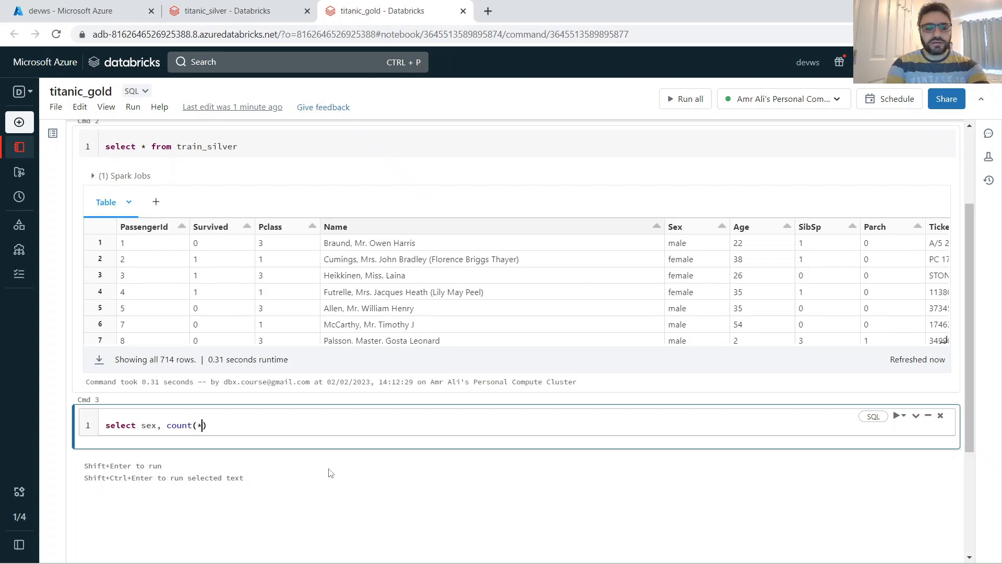
{"action": "type", "text": " as tota"}
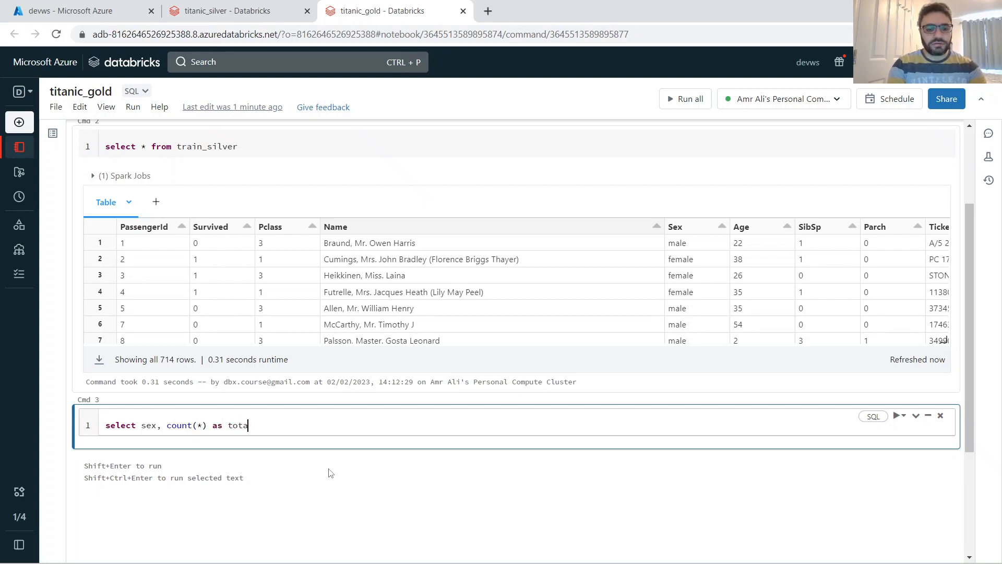
{"action": "type", "text": "l_passeng"}
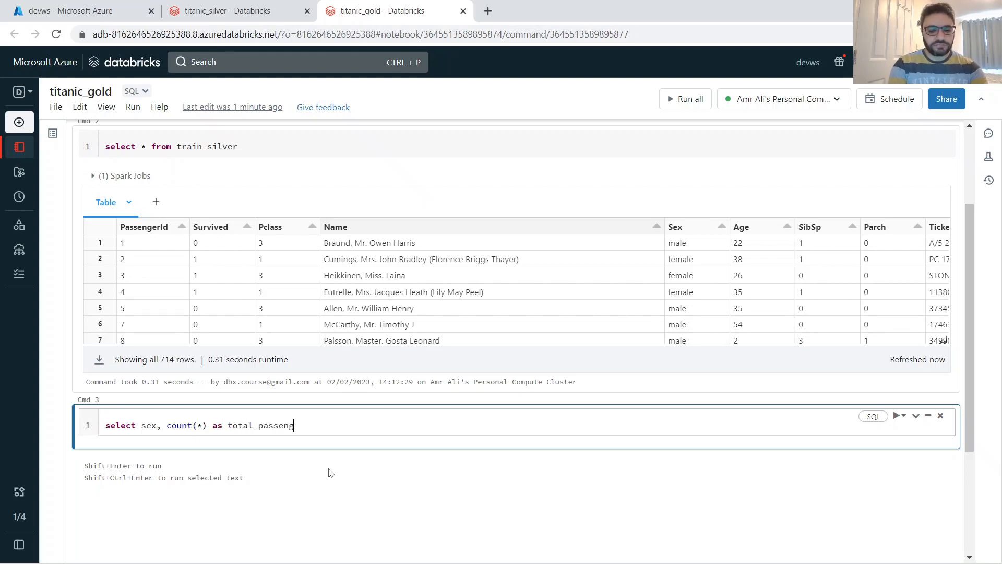
{"action": "type", "text": "er from "}
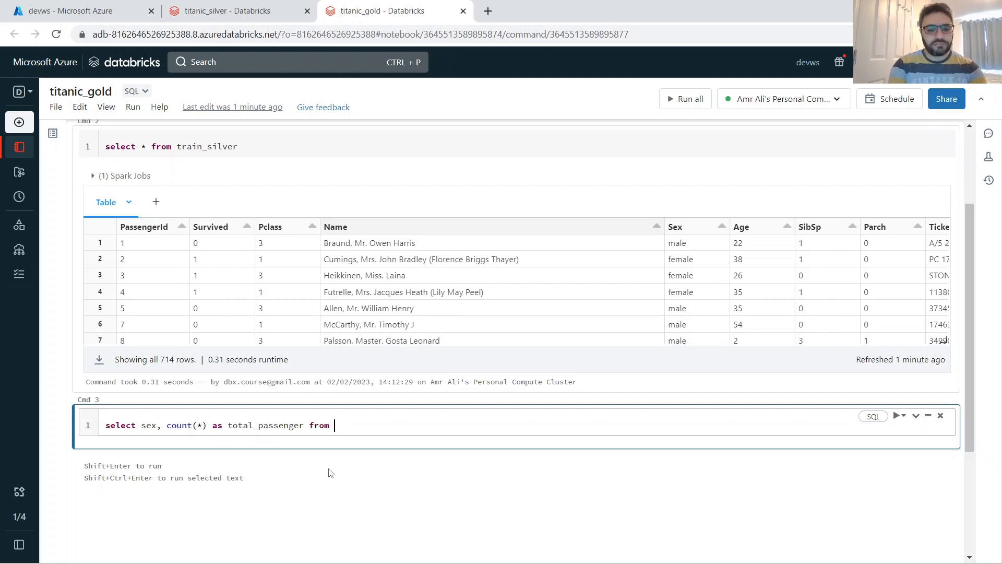
Step: Complete the third cell's query with "train_silver group by sex;" and run it
{"action": "type", "text": "tr"}
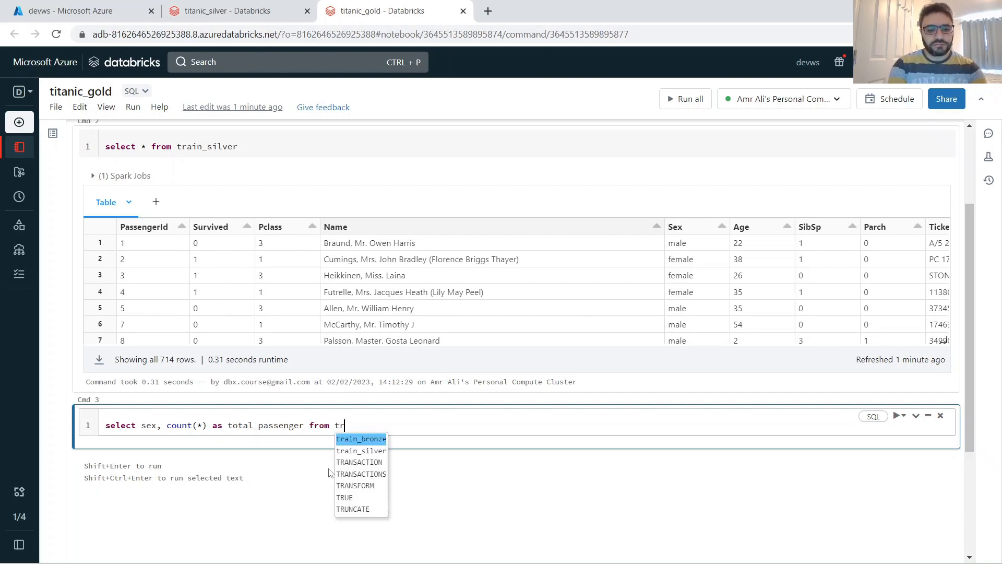
{"action": "key", "text": "Down"}
{"action": "key", "text": "Return"}
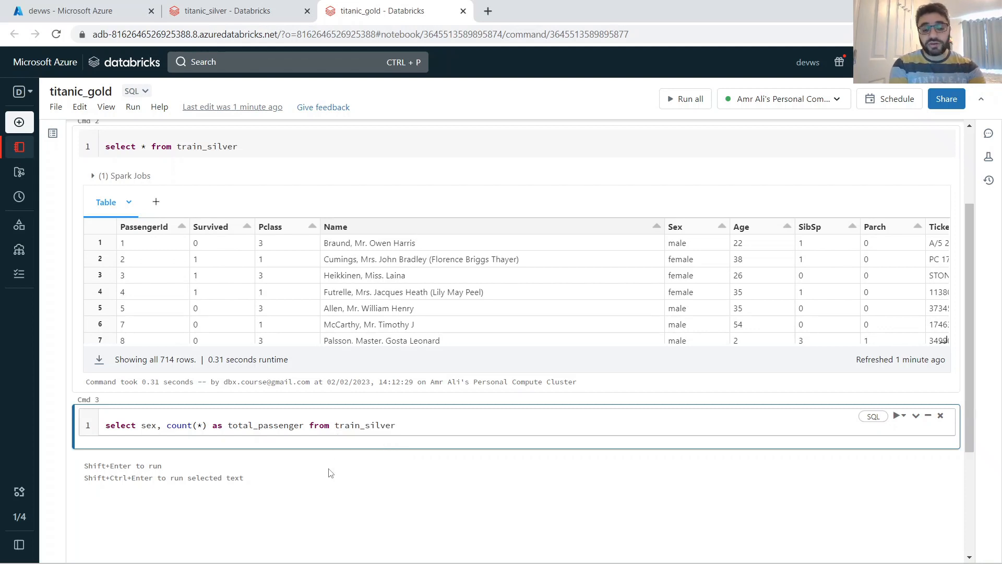
{"action": "type", "text": "gr"}
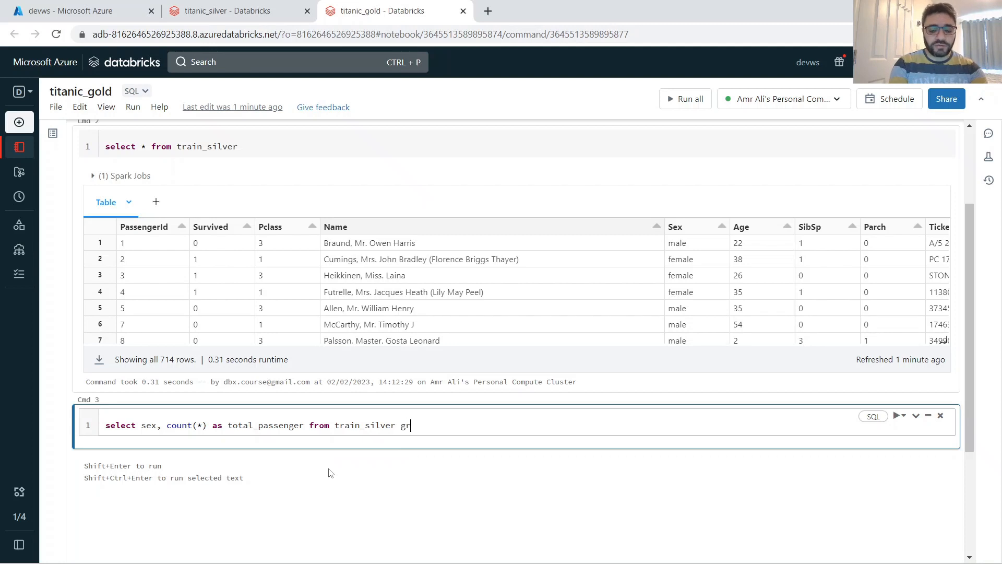
{"action": "type", "text": "oup b"}
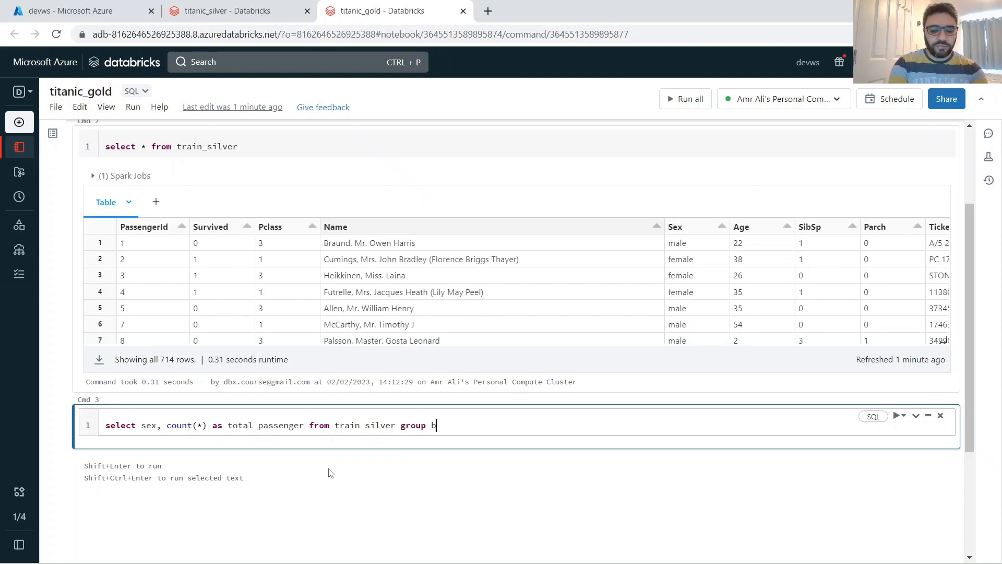
{"action": "type", "text": "y sex;"}
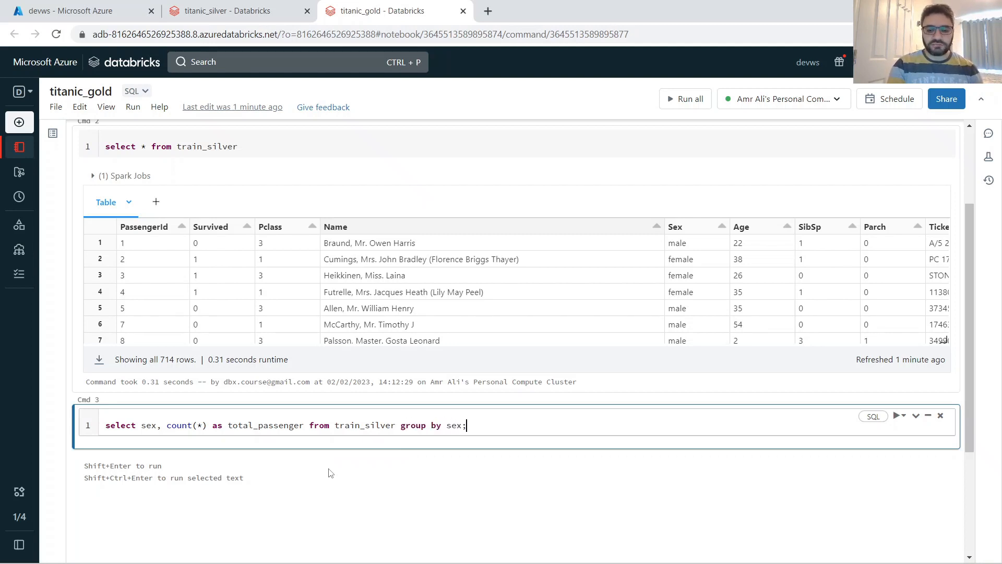
{"action": "key", "text": "shift+Return"}
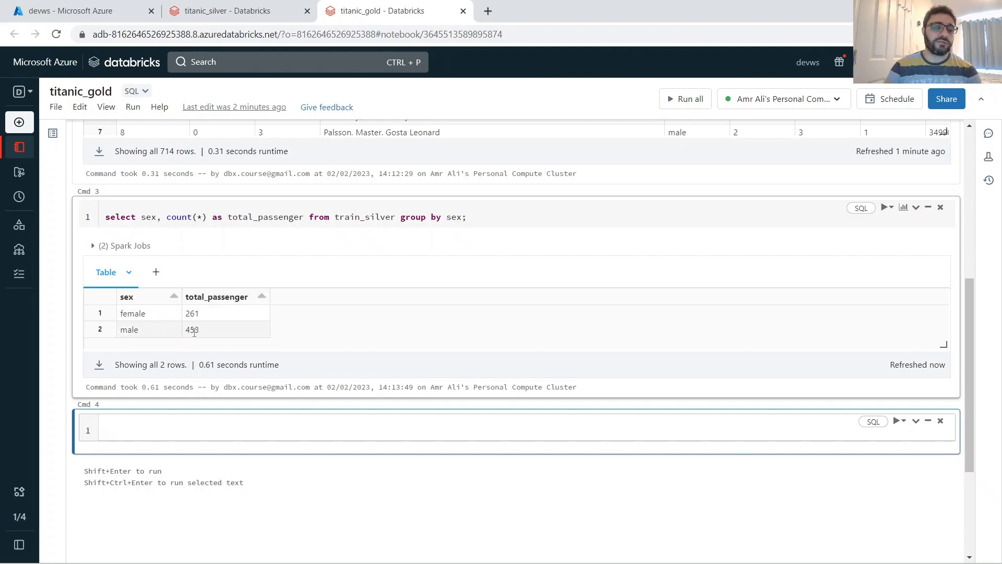
Step: Prefix the grouped query in the third cell with "create table sex_groups as" and run the cell
{"action": "left_click", "coordinate": [231, 216]}
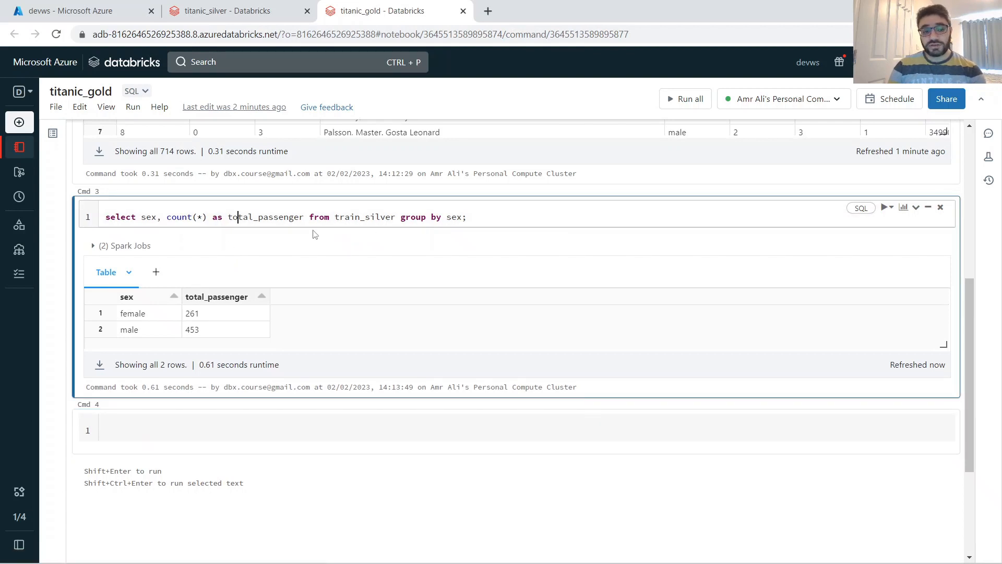
{"action": "key", "text": "Home"}
{"action": "type", "text": "creat"}
{"action": "key", "text": "BackSpace"}
{"action": "type", "text": "e table "}
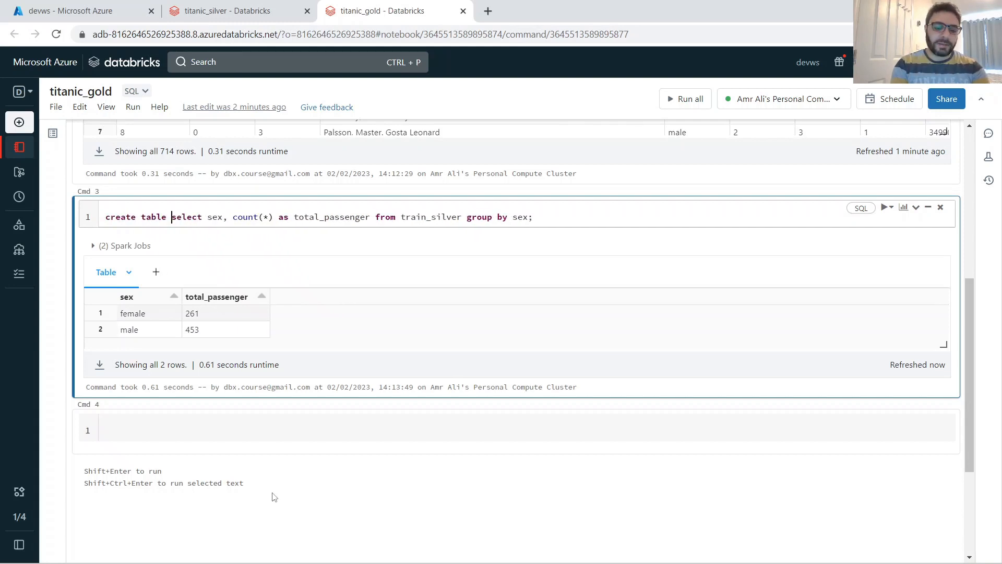
{"action": "type", "text": "tr"}
{"action": "key", "text": "BackSpace"}
{"action": "key", "text": "BackSpace"}
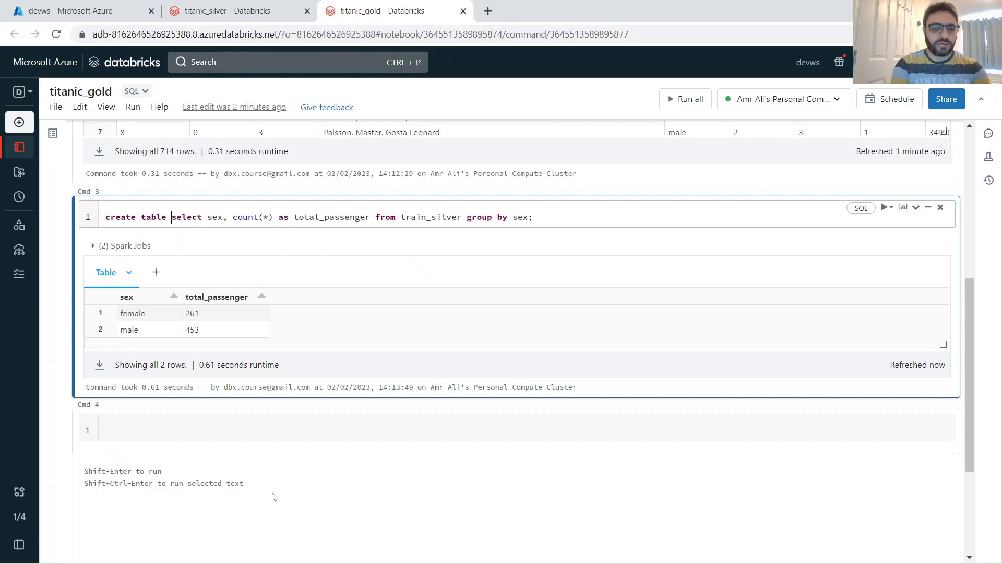
{"action": "type", "text": "sex_"}
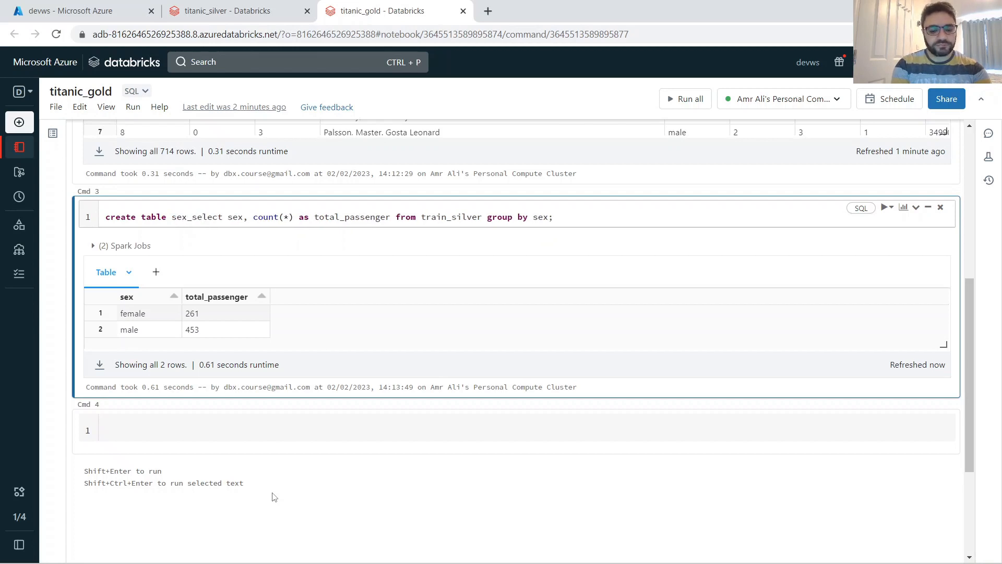
{"action": "type", "text": "groups"}
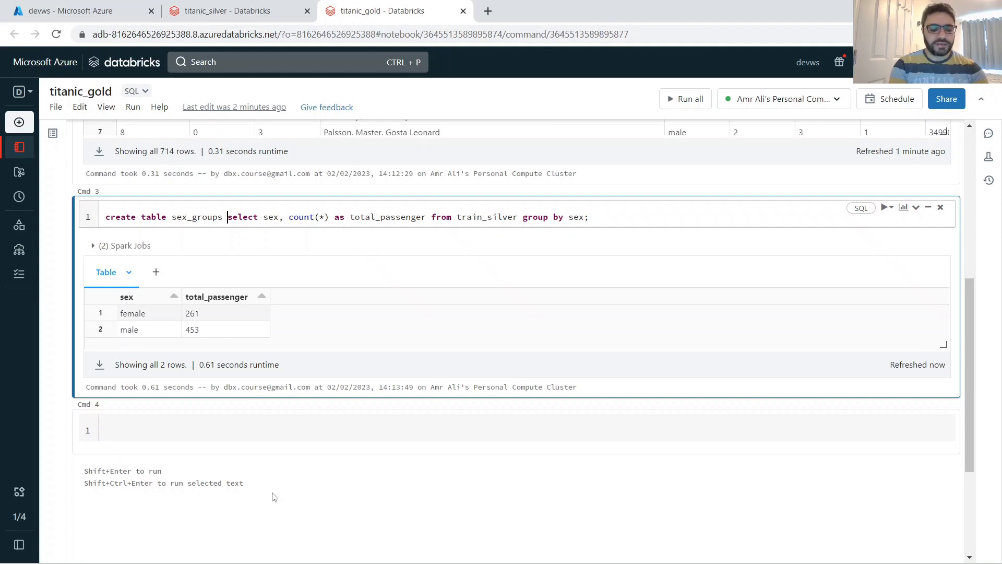
{"action": "type", "text": " as"}
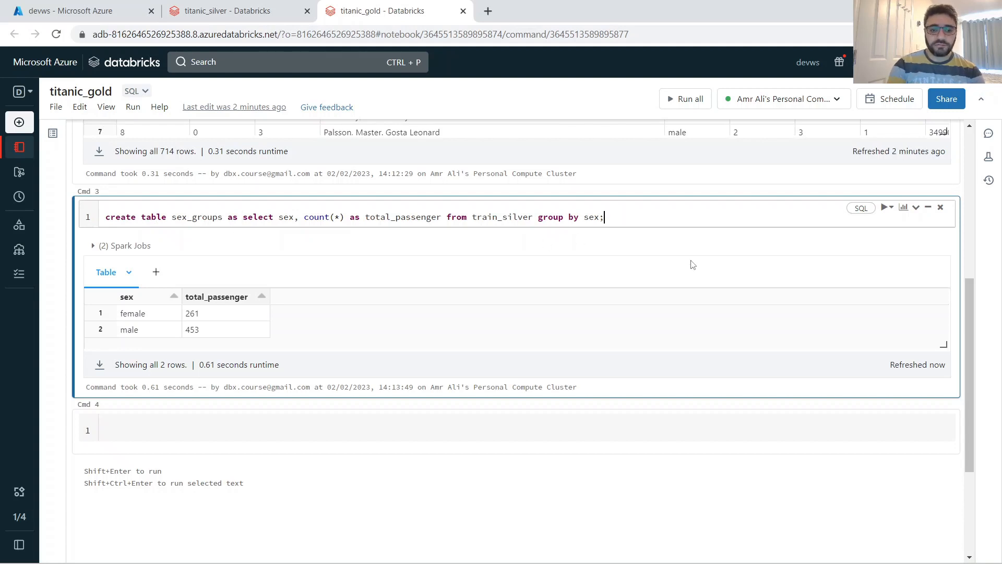
{"action": "key", "text": "shift+Return"}
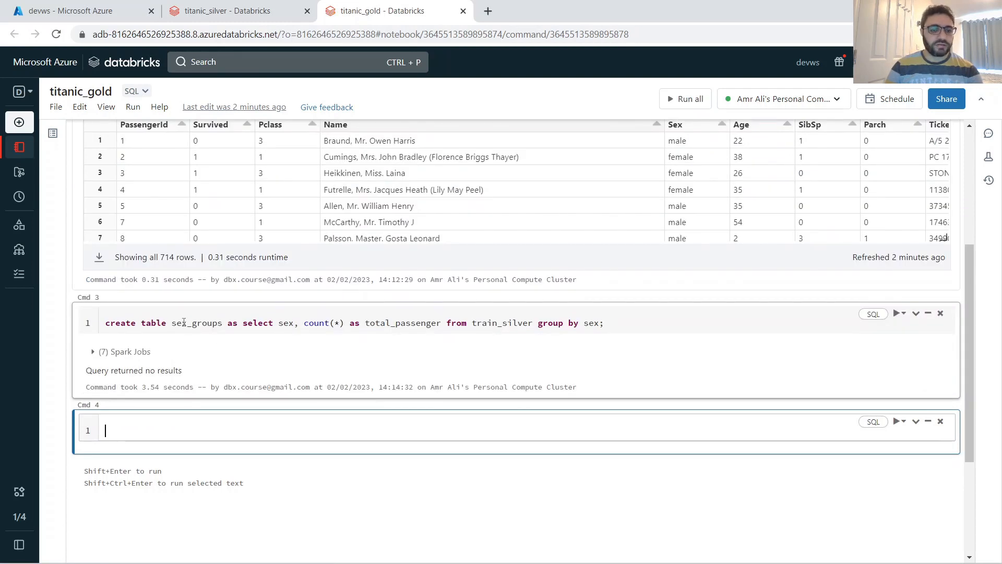
Step: Check the titanic database's table list in the data catalog for sex_groups, and return to the notebook
{"action": "double_click", "coordinate": [183, 323]}
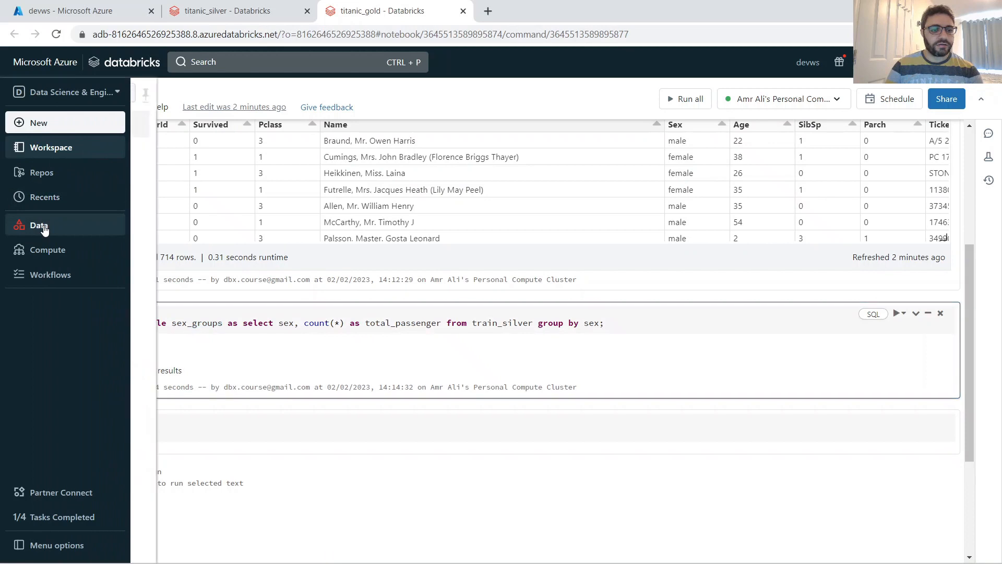
{"action": "left_click", "coordinate": [44, 229]}
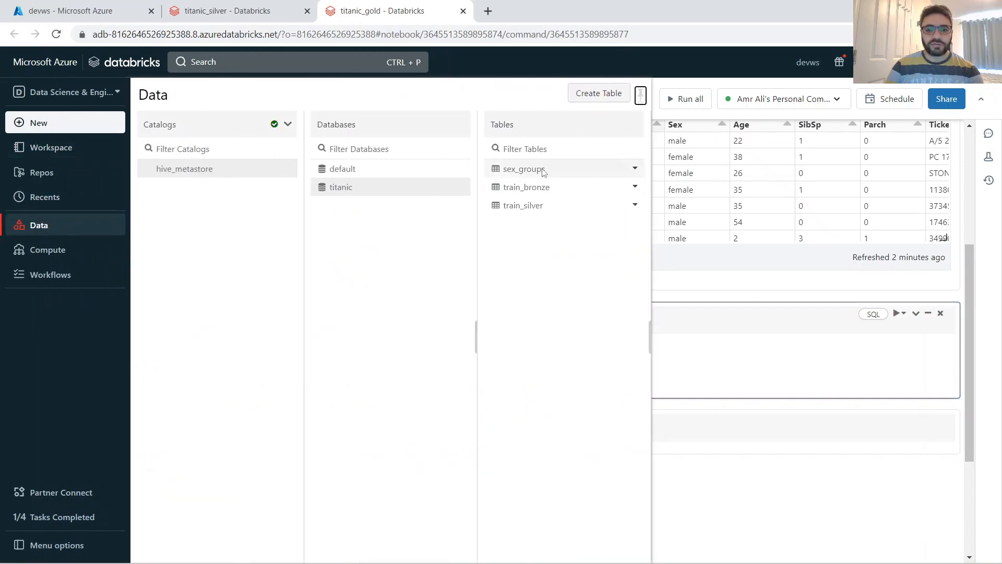
{"action": "left_click", "coordinate": [697, 375]}
Step: Enter the query "select * from sex_groups" in the fourth cell and run it
{"action": "left_click", "coordinate": [195, 415]}
{"action": "type", "text": "select  * from"}
{"action": "key", "text": "BackSpace"}
{"action": "key", "text": "BackSpace"}
{"action": "key", "text": "BackSpace"}
{"action": "key", "text": "BackSpace"}
{"action": "type", "text": "from sex"}
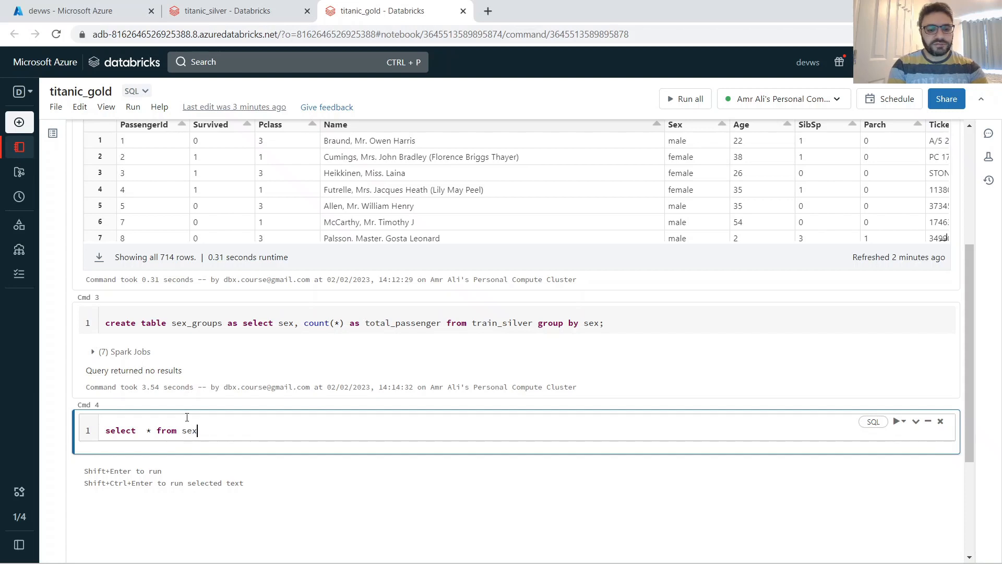
{"action": "key", "text": "Tab"}
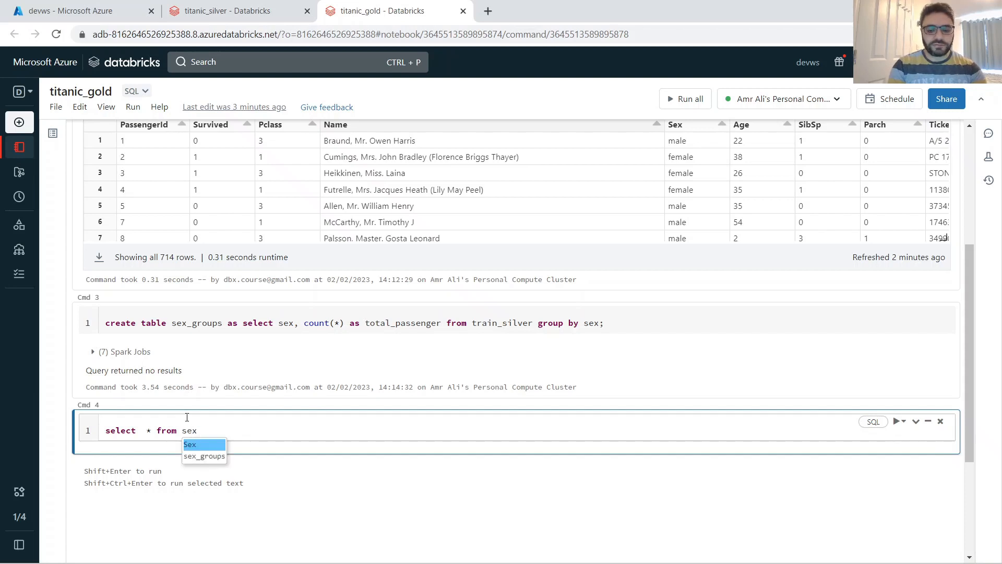
{"action": "key", "text": "Down"}
{"action": "key", "text": "Return"}
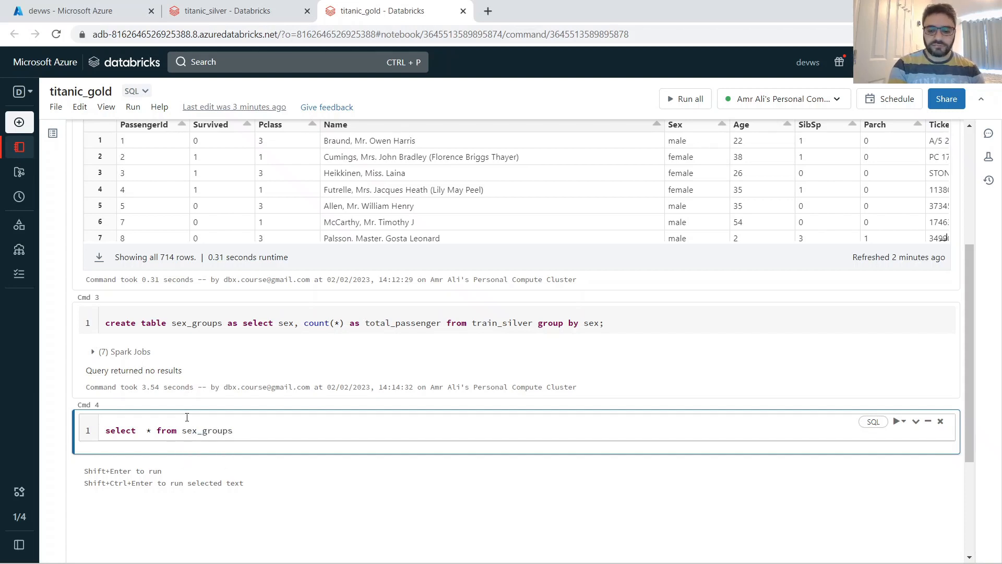
{"action": "key", "text": "shift+Return"}
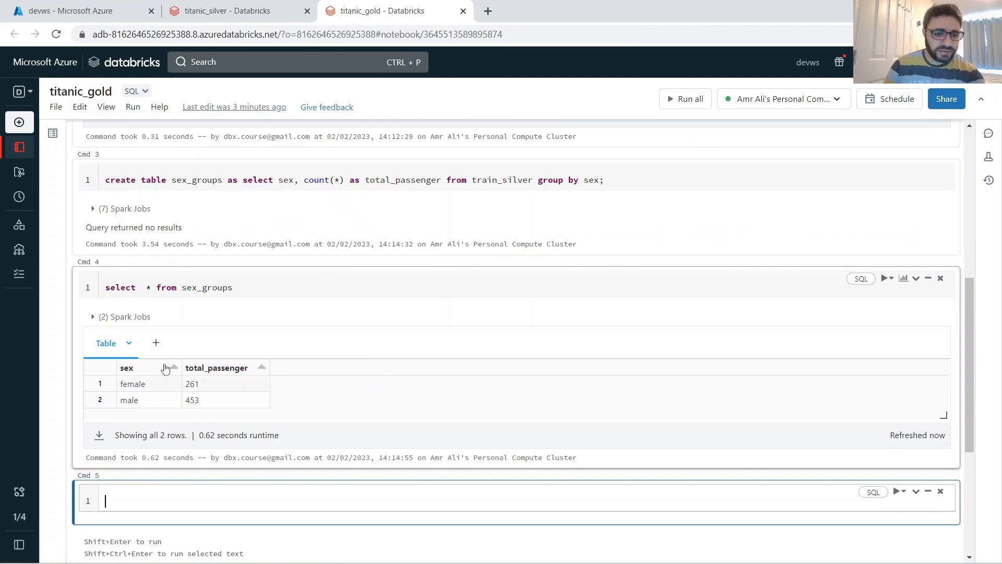
Step: Add a Pie visualization to the sex_groups query result and save it
{"action": "left_click", "coordinate": [157, 345]}
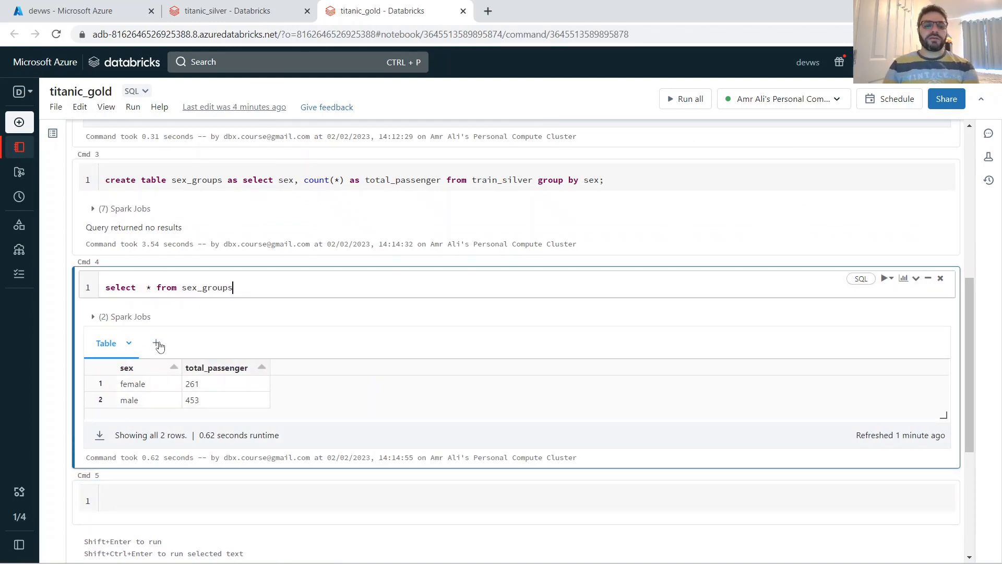
{"action": "left_click", "coordinate": [158, 343]}
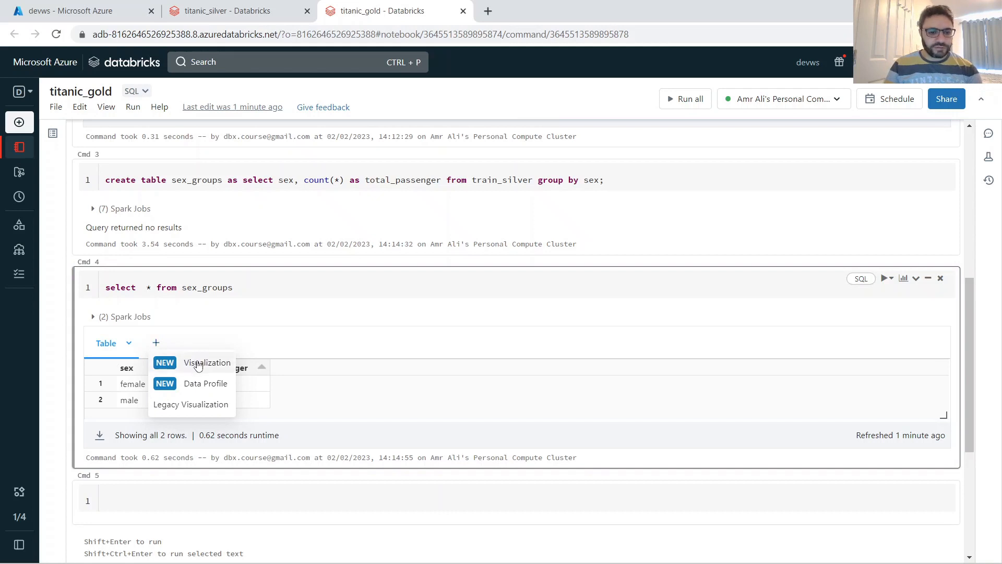
{"action": "left_click", "coordinate": [198, 365]}
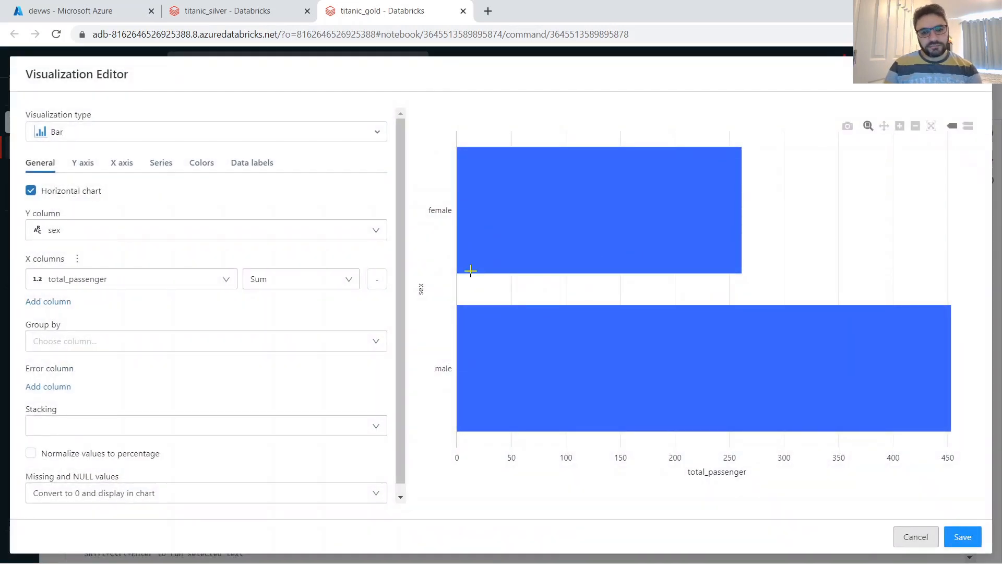
{"action": "left_click", "coordinate": [236, 133]}
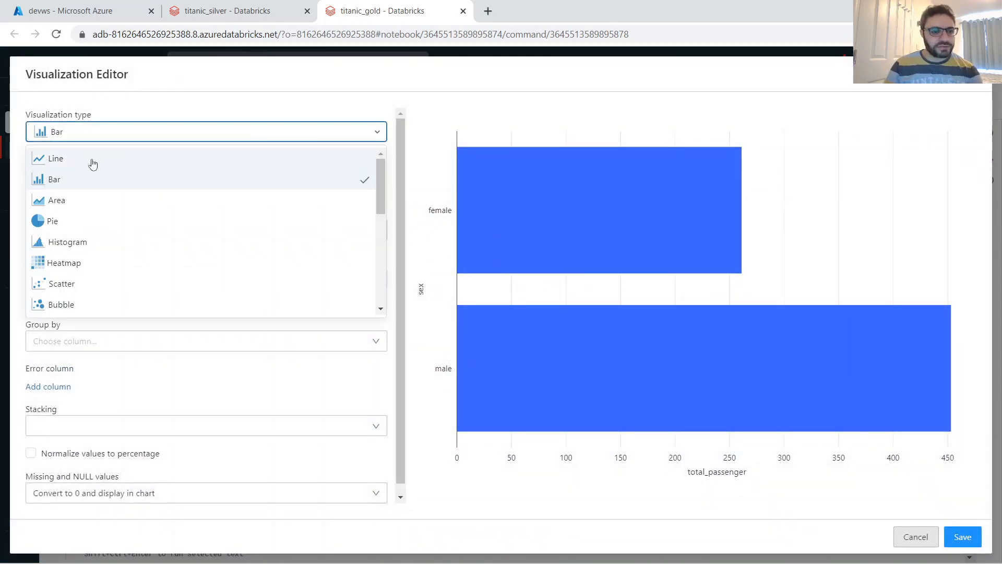
{"action": "left_click", "coordinate": [60, 221]}
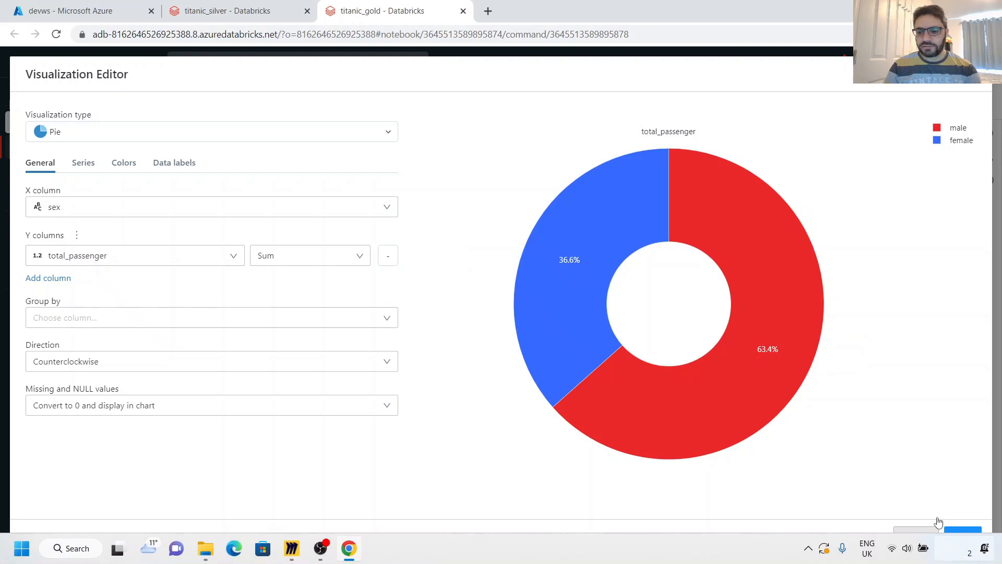
{"action": "left_click", "coordinate": [963, 536]}
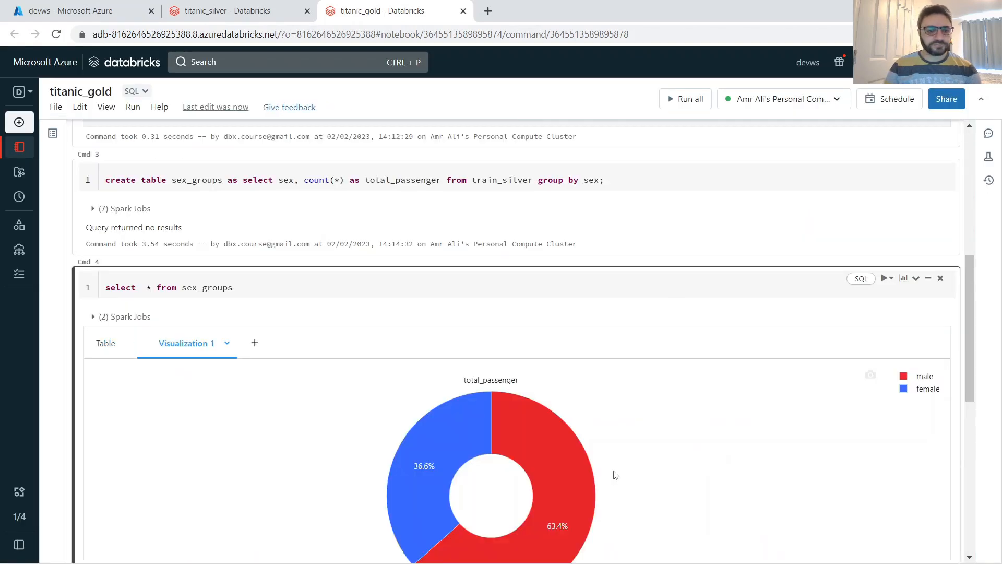
Step: Rename the pie visualization of the sex_groups result as "sex distribution"
{"action": "double_click", "coordinate": [183, 344]}
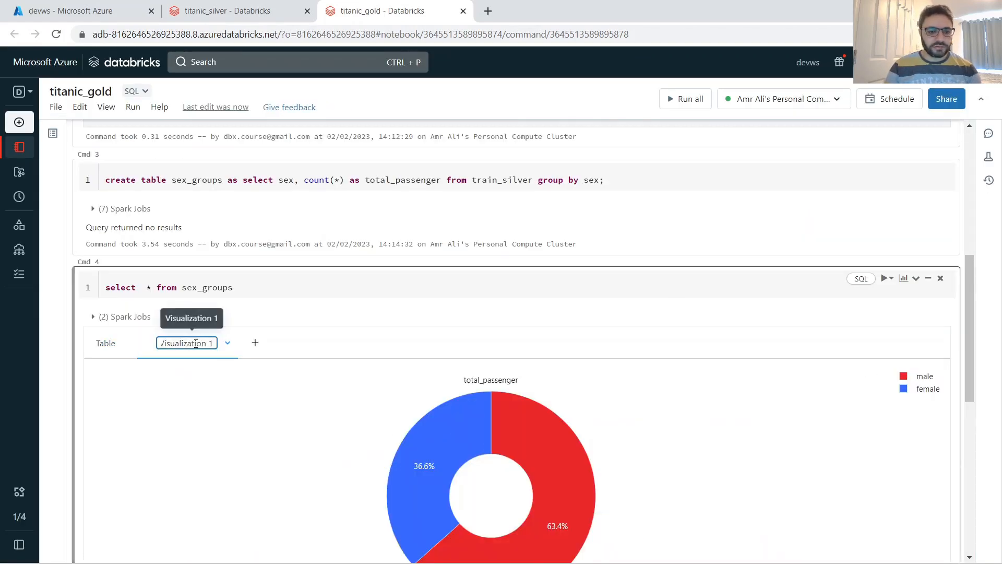
{"action": "key", "text": "ctrl+a"}
{"action": "type", "text": "Visu"}
{"action": "key", "text": "BackSpace"}
{"action": "key", "text": "BackSpace"}
{"action": "key", "text": "BackSpace"}
{"action": "key", "text": "BackSpace"}
{"action": "type", "text": "sex dis"}
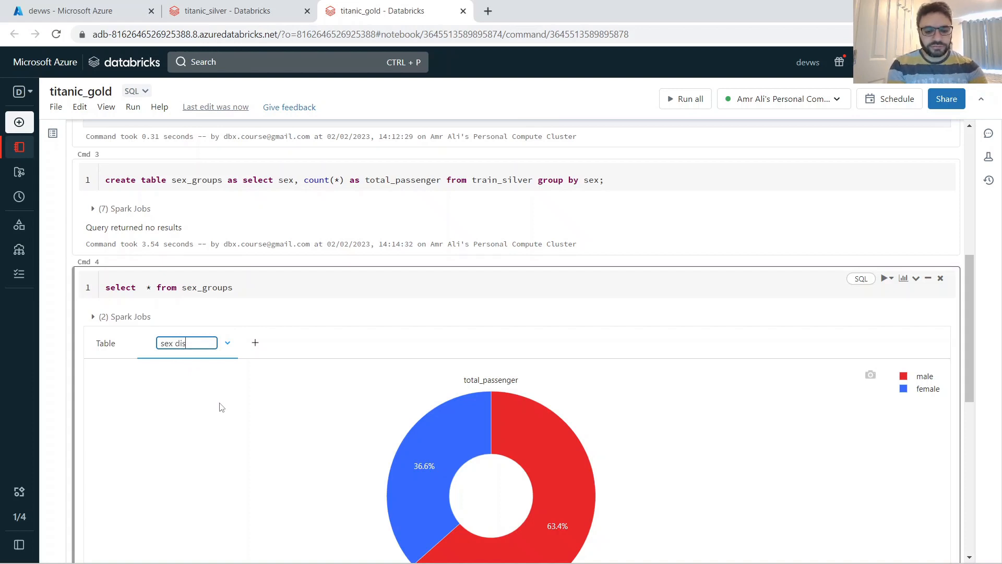
{"action": "type", "text": "tribution"}
{"action": "key", "text": "Return"}
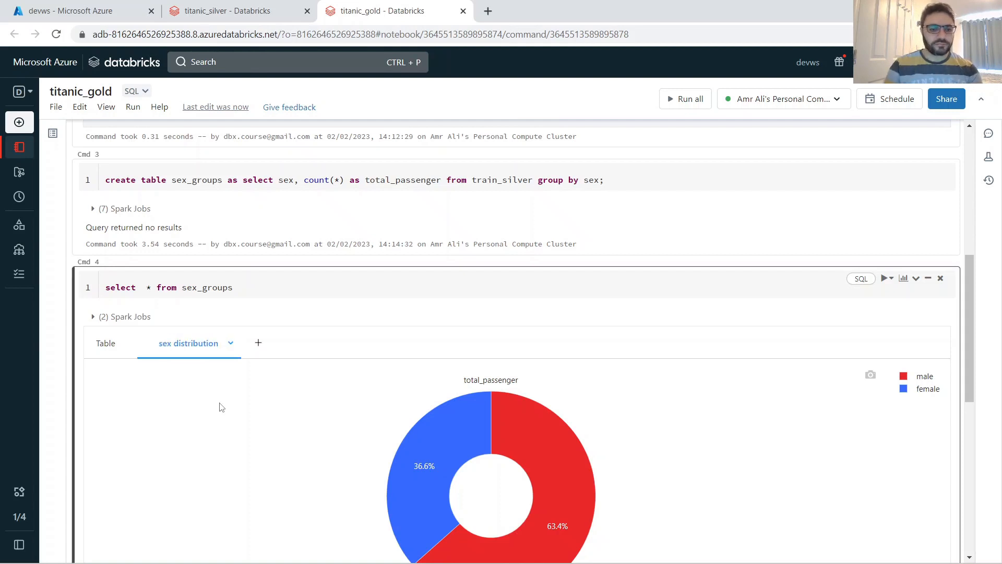
{"action": "scroll", "coordinate": [272, 368], "scroll_direction": "down", "scroll_amount": 3}
{"action": "scroll", "coordinate": [295, 368], "scroll_direction": "up", "scroll_amount": 3}
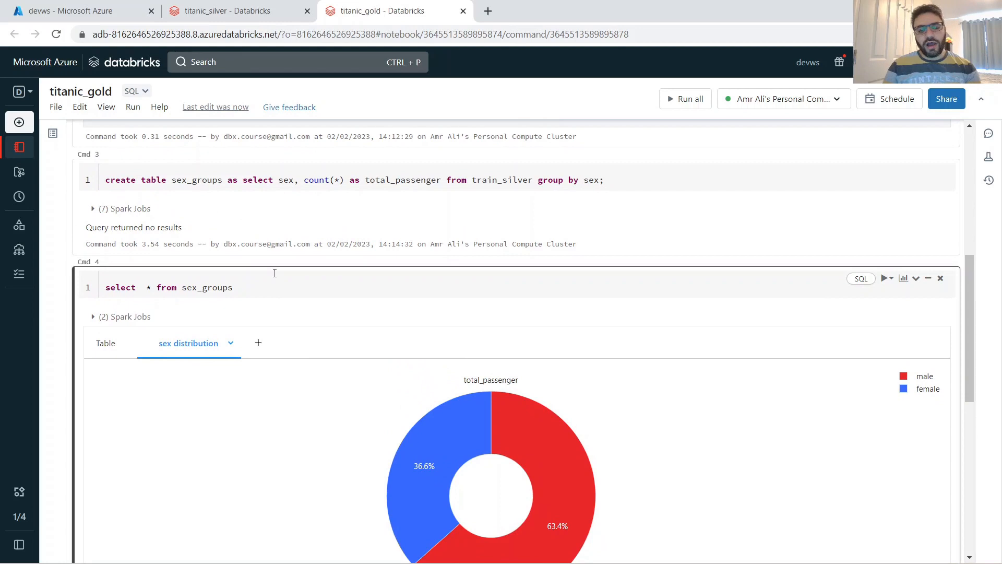
{"action": "left_click", "coordinate": [271, 286]}
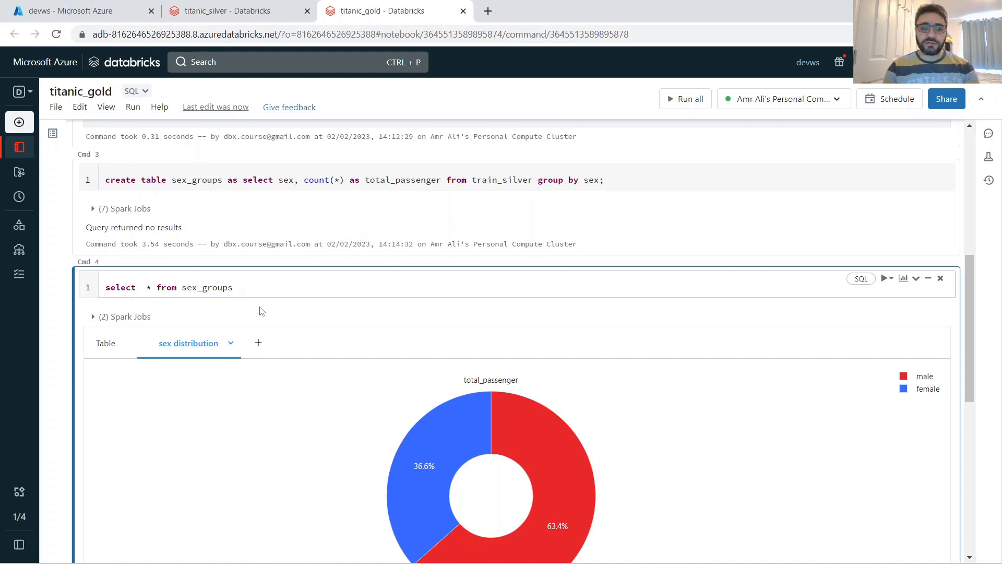
{"action": "scroll", "coordinate": [263, 295], "scroll_direction": "down", "scroll_amount": 1}
{"action": "scroll", "coordinate": [263, 298], "scroll_direction": "up", "scroll_amount": 3}
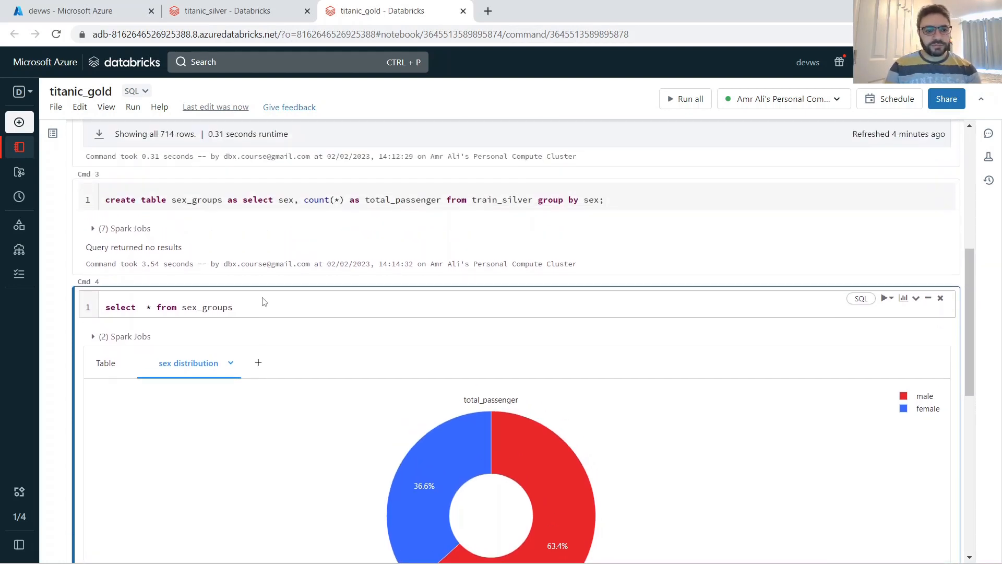
{"action": "key", "text": "shift+Return"}
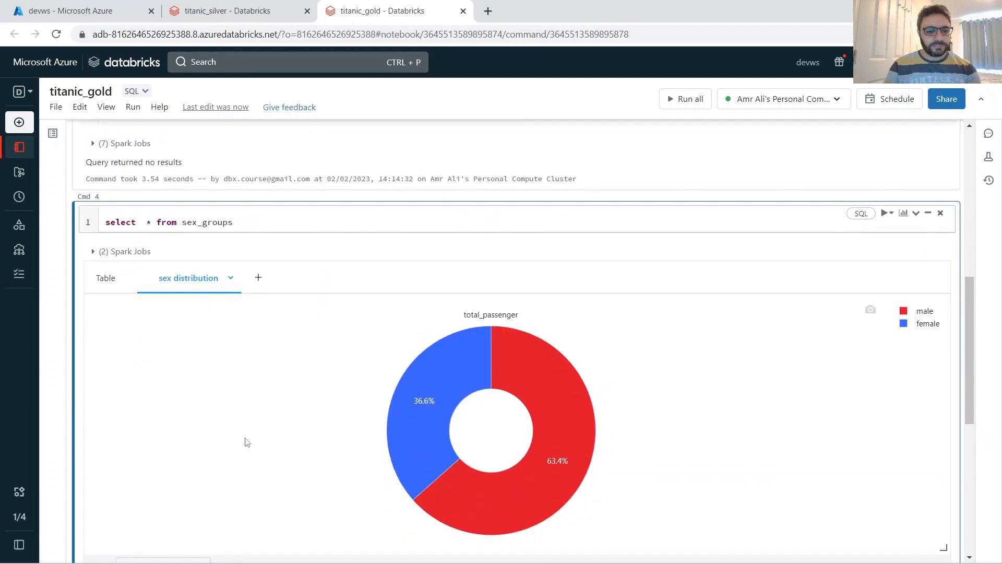
Step: Copy the whole create table query from the third cell into the empty fifth cell
{"action": "left_click", "coordinate": [163, 440]}
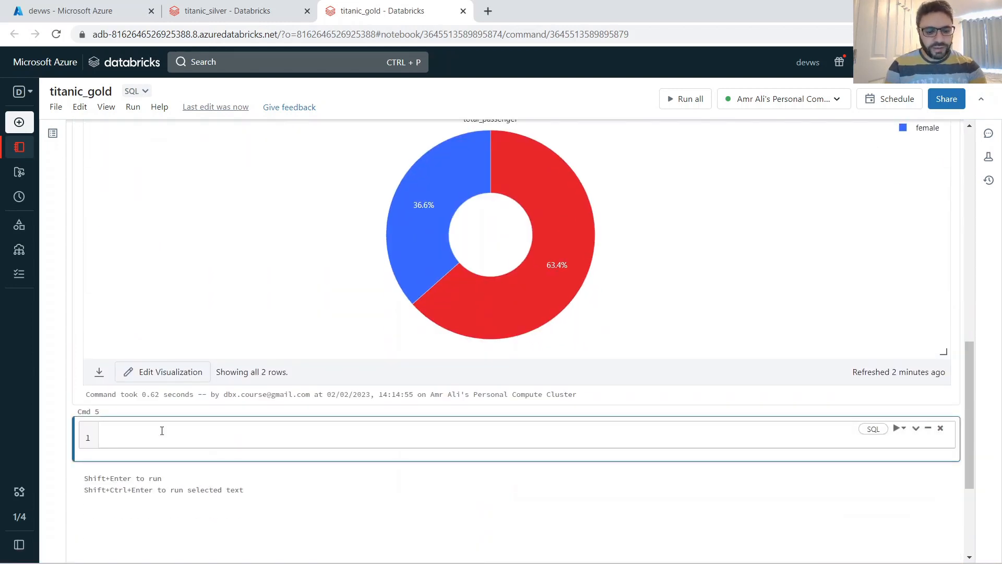
{"action": "scroll", "coordinate": [595, 400], "scroll_direction": "up", "scroll_amount": 8}
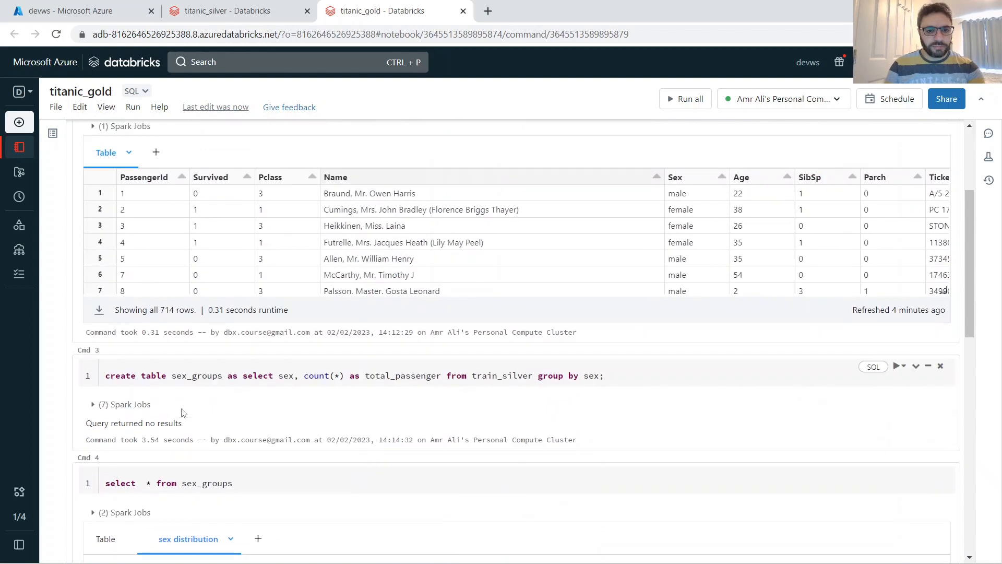
{"action": "left_click_drag", "start_coordinate": [605, 376], "coordinate": [104, 376]}
{"action": "key", "text": "ctrl+c"}
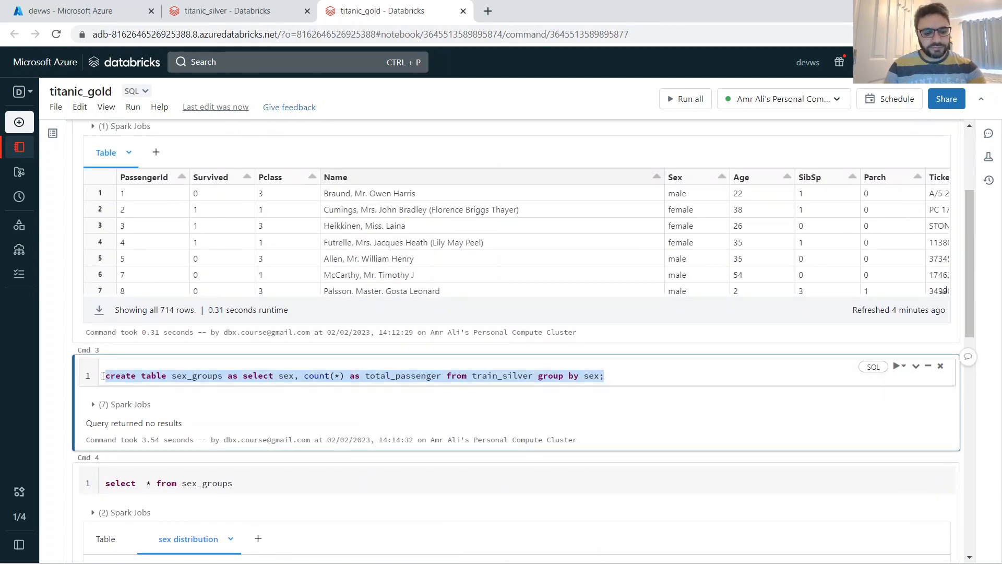
{"action": "scroll", "coordinate": [104, 377], "scroll_direction": "down", "scroll_amount": 8}
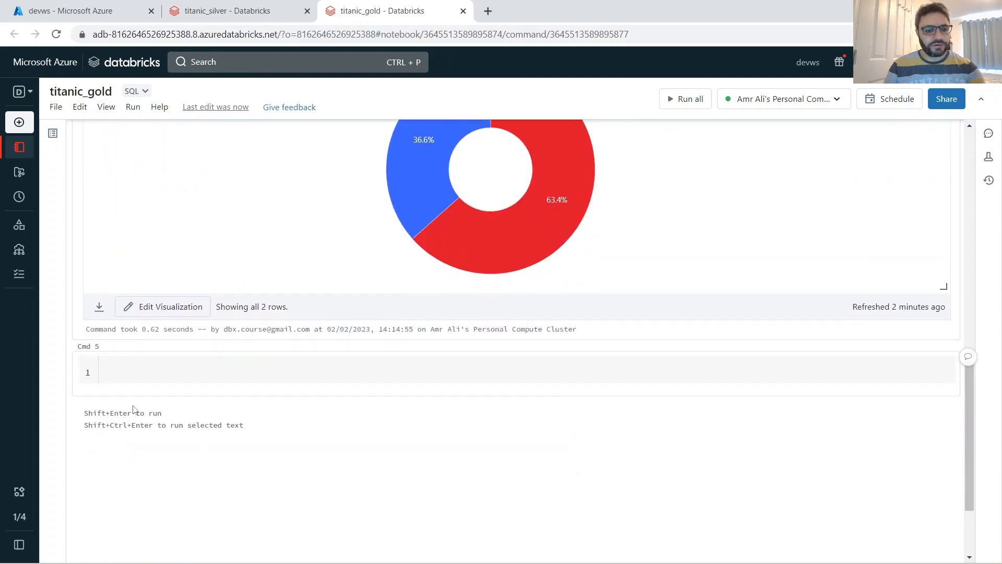
{"action": "left_click", "coordinate": [138, 369]}
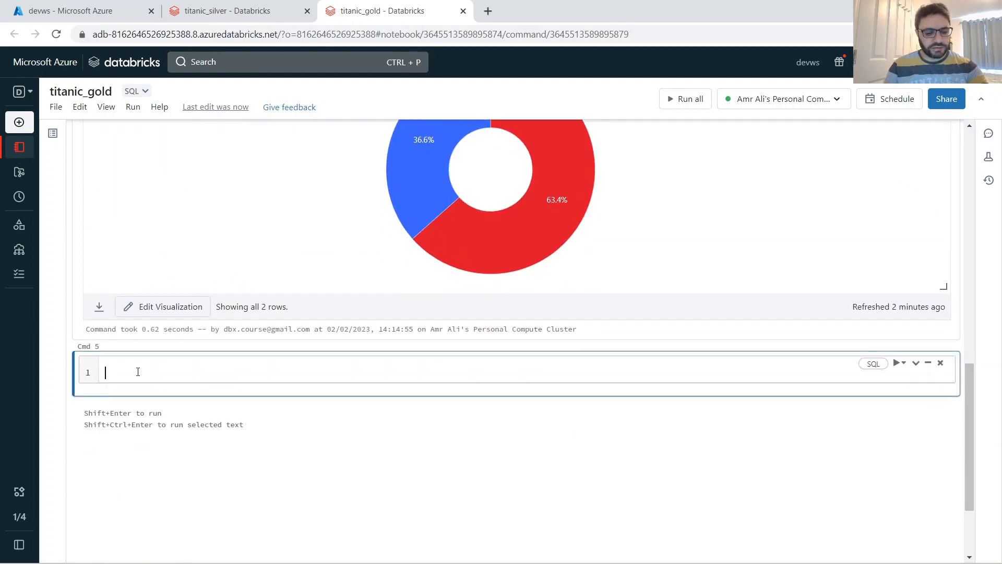
{"action": "key", "text": "ctrl+v"}
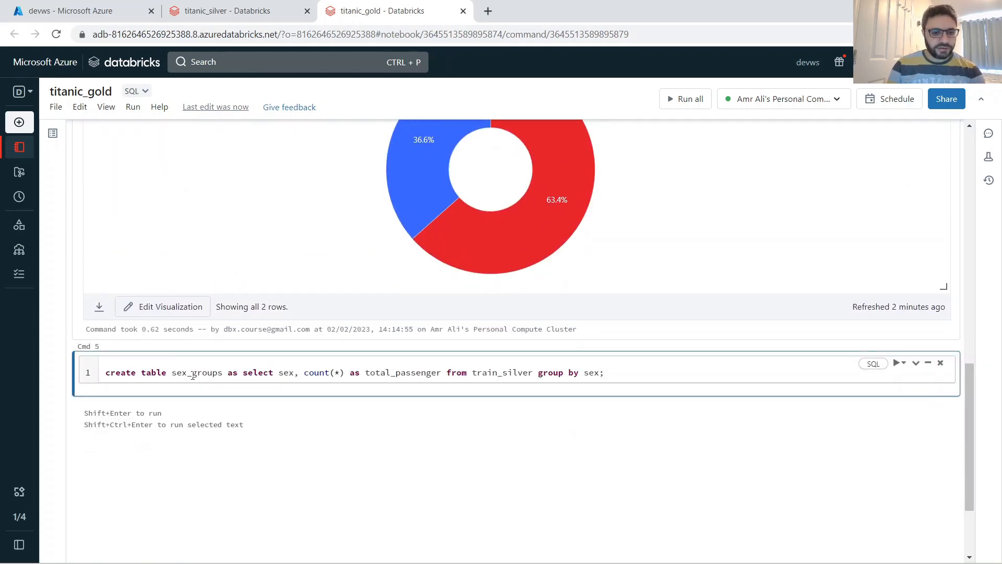
Step: Change the table name in the fifth cell's query to sex__survived_groups
{"action": "left_click", "coordinate": [192, 374]}
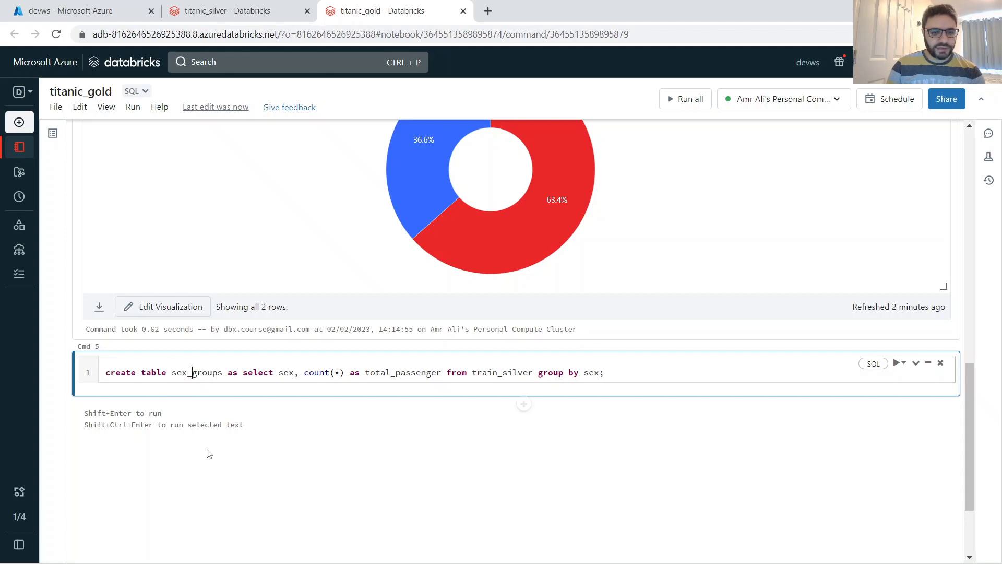
{"action": "type", "text": "_surviv"}
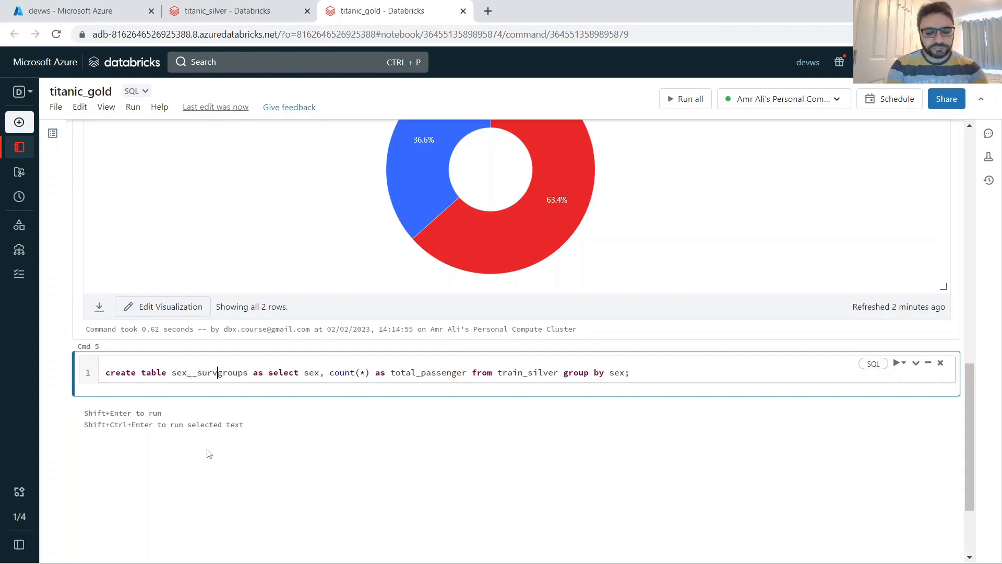
{"action": "type", "text": "ed_"}
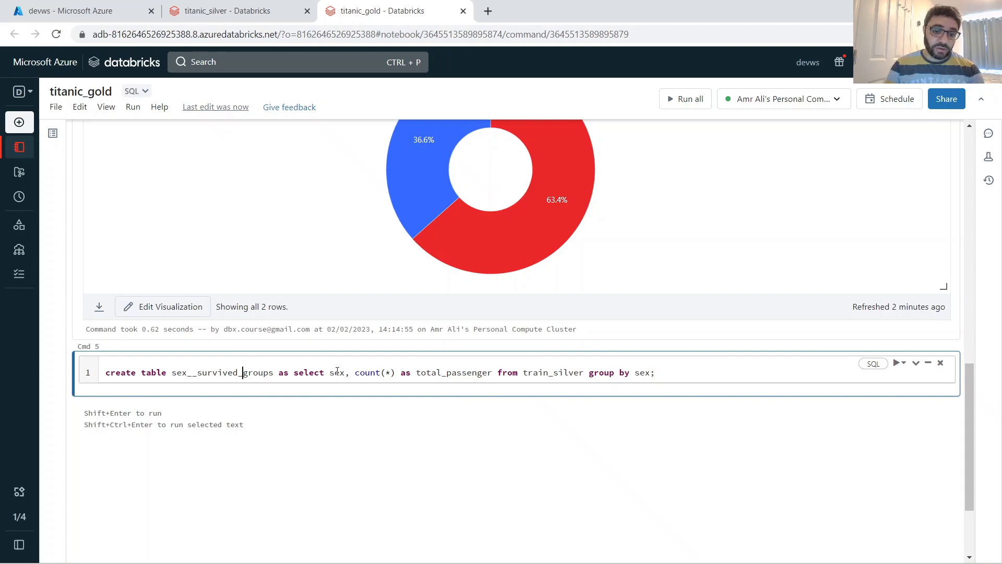
Step: Add survived to both the selected columns and the group by clause of the fifth cell's query, and run the cell
{"action": "type", "text": "survive"}
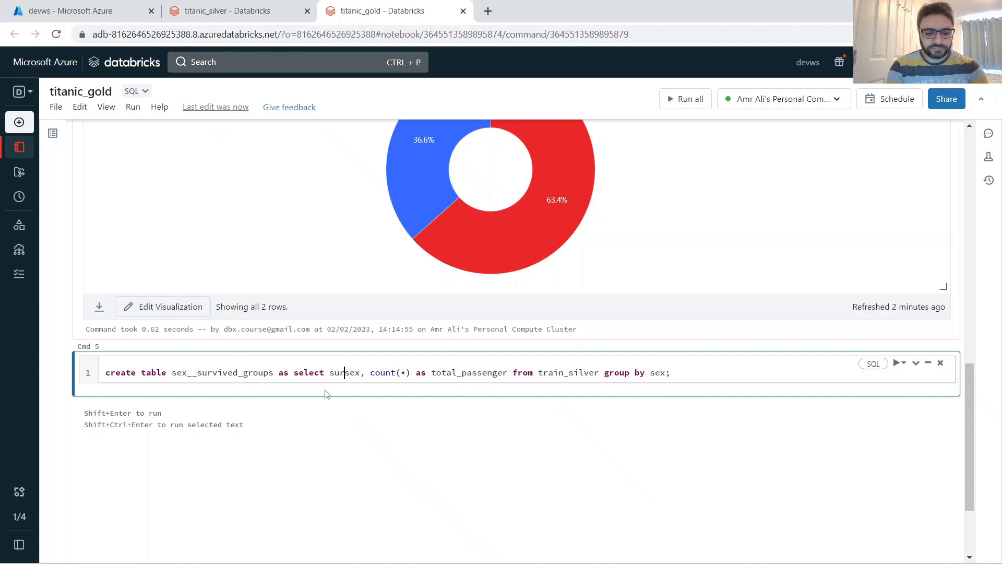
{"action": "type", "text": "d,"}
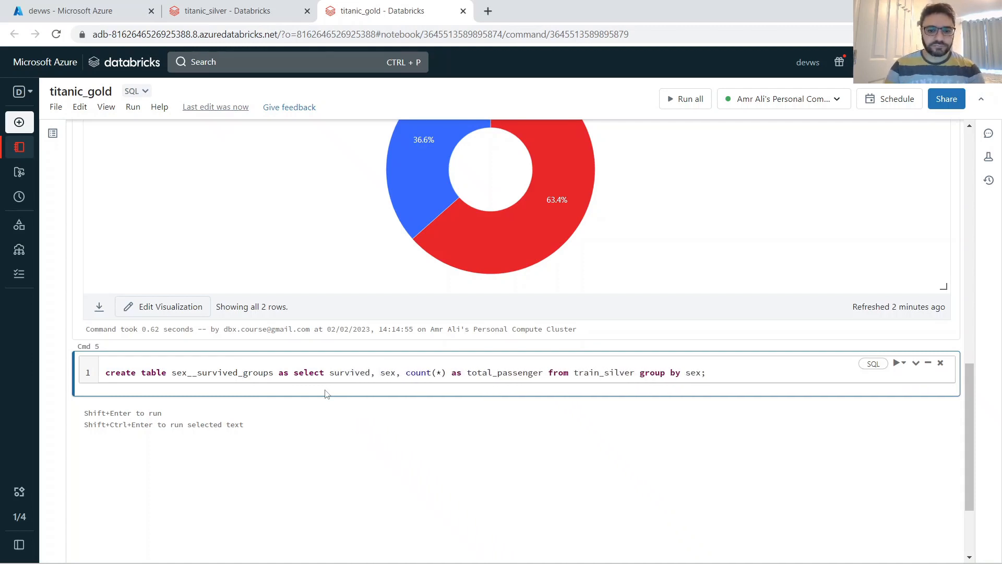
{"action": "left_click", "coordinate": [703, 373]}
{"action": "type", "text": ", survived"}
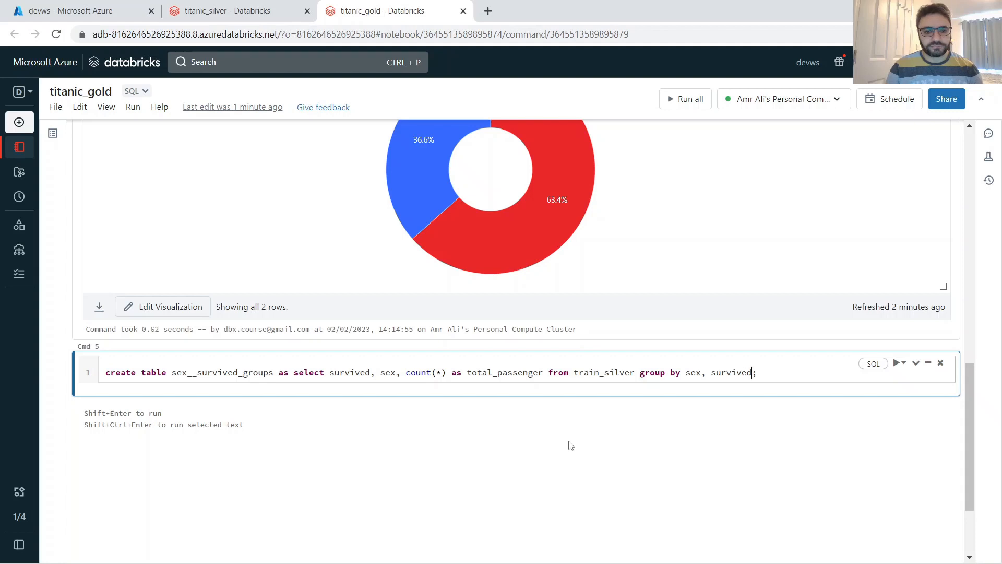
{"action": "key", "text": "shift+Return"}
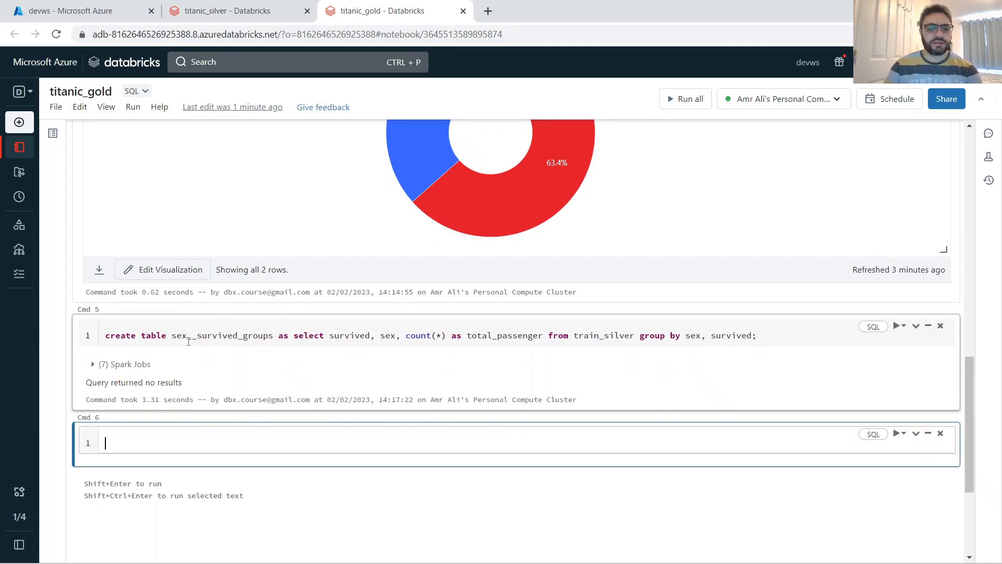
Step: Enter the query "select * from sex__survived_groups" in the sixth cell, reusing the copied table name, and run it
{"action": "left_click_drag", "start_coordinate": [197, 334], "coordinate": [187, 335]}
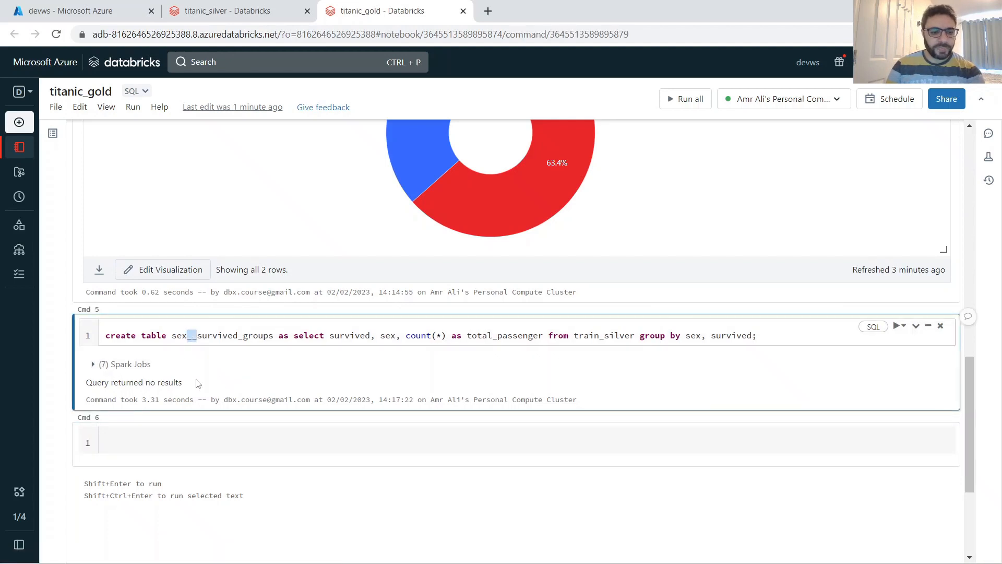
{"action": "left_click", "coordinate": [221, 441]}
{"action": "double_click", "coordinate": [213, 336]}
{"action": "key", "text": "ctrl+c"}
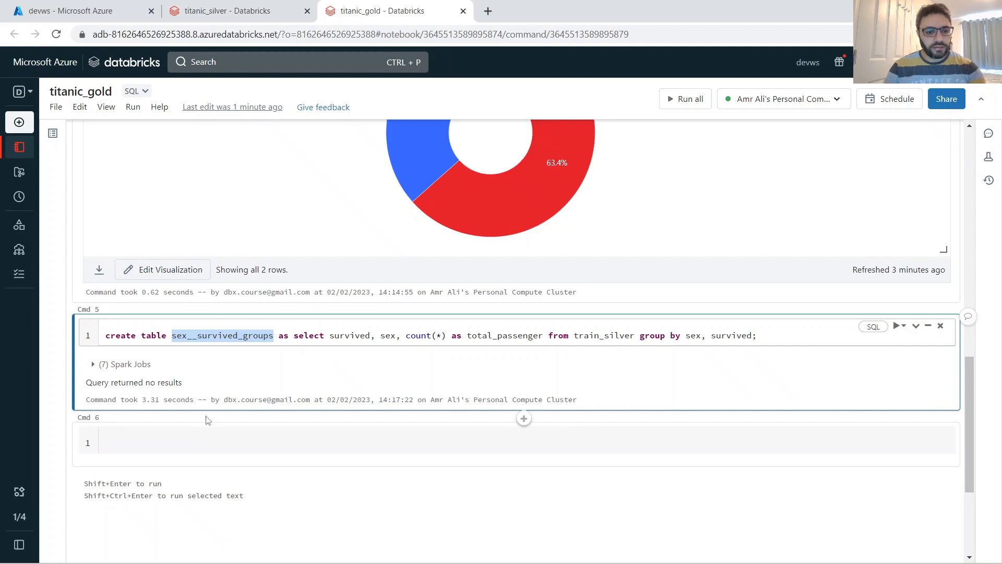
{"action": "left_click", "coordinate": [194, 440]}
{"action": "type", "text": "select * from"}
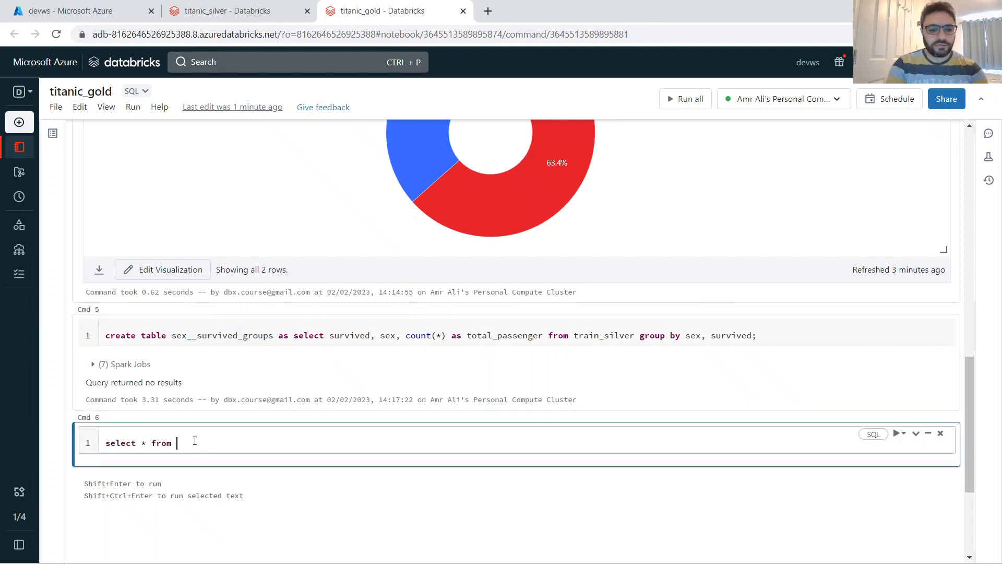
{"action": "key", "text": "ctrl+v"}
{"action": "key", "text": "shift+Return"}
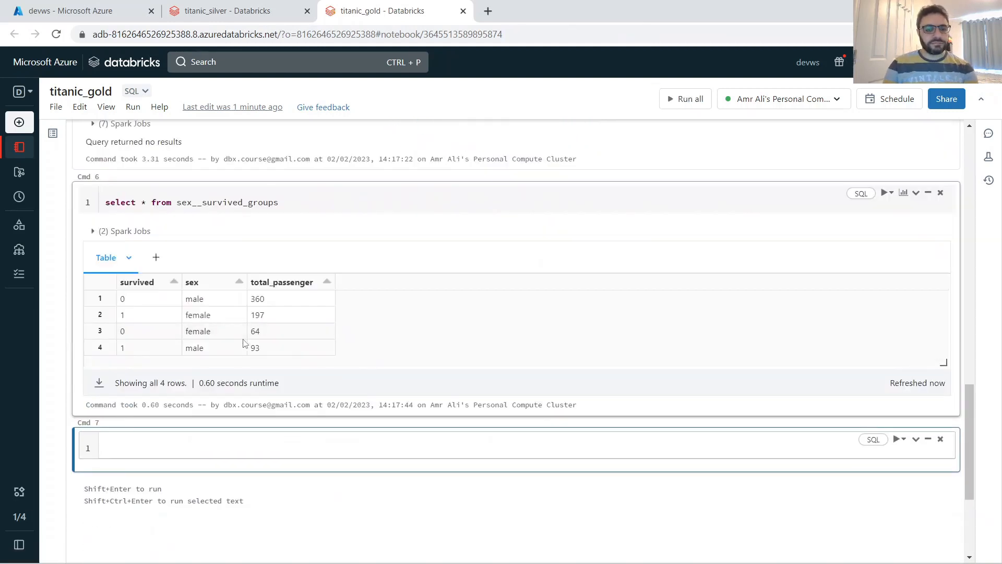
Step: Sort the sex__survived_groups result by sex and start a new visualization of it with the Pie type
{"action": "left_click", "coordinate": [238, 282]}
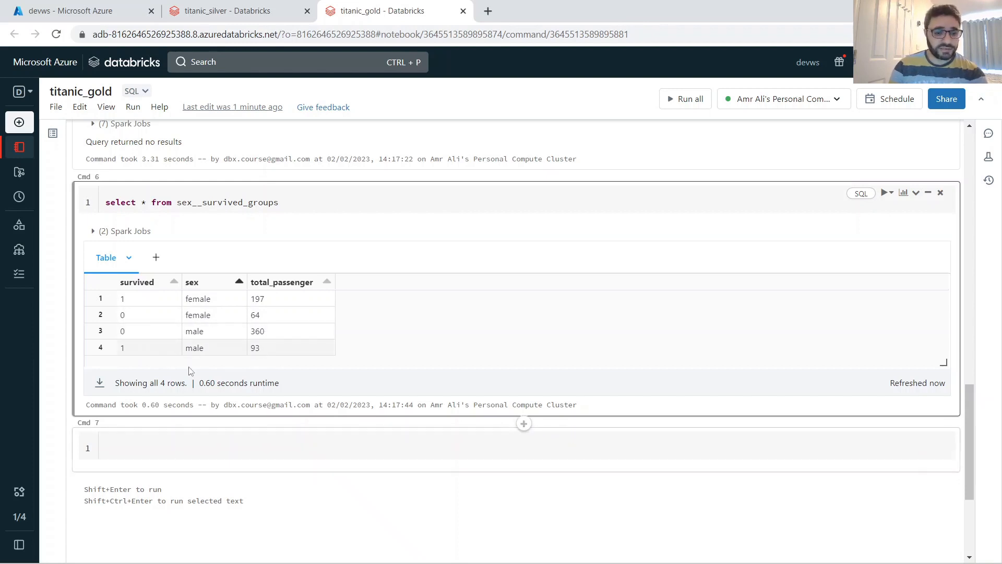
{"action": "left_click", "coordinate": [156, 258]}
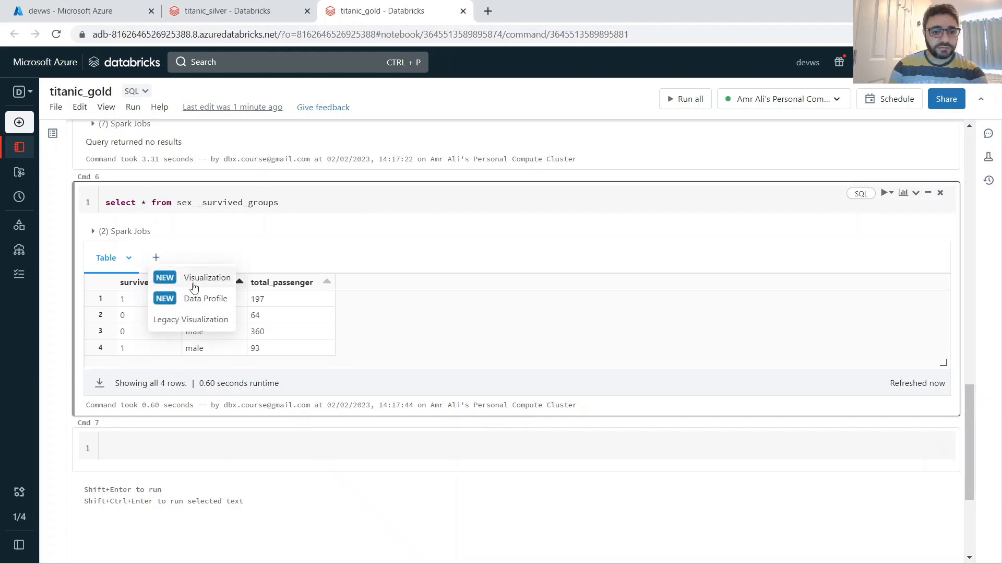
{"action": "left_click", "coordinate": [197, 277]}
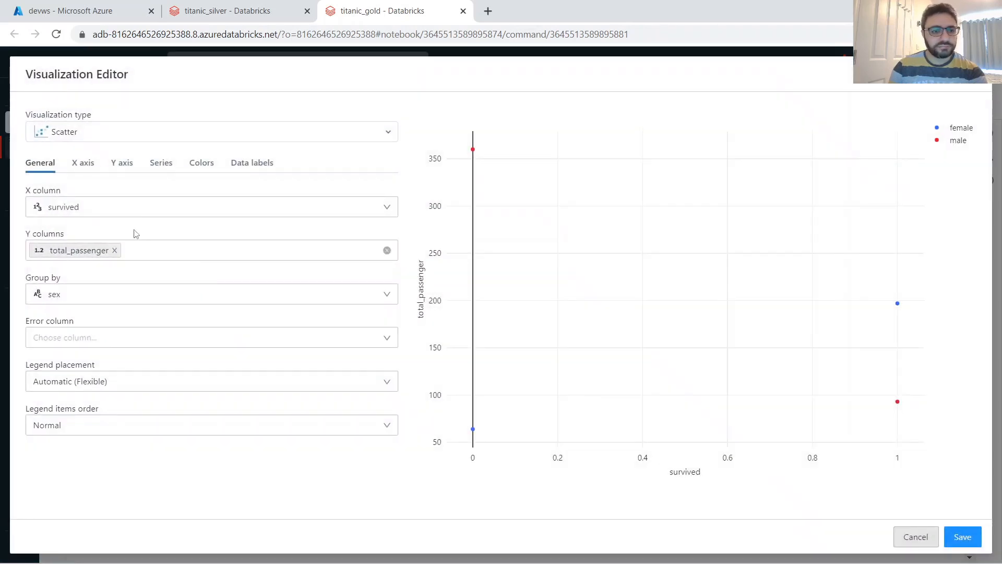
{"action": "left_click", "coordinate": [112, 135]}
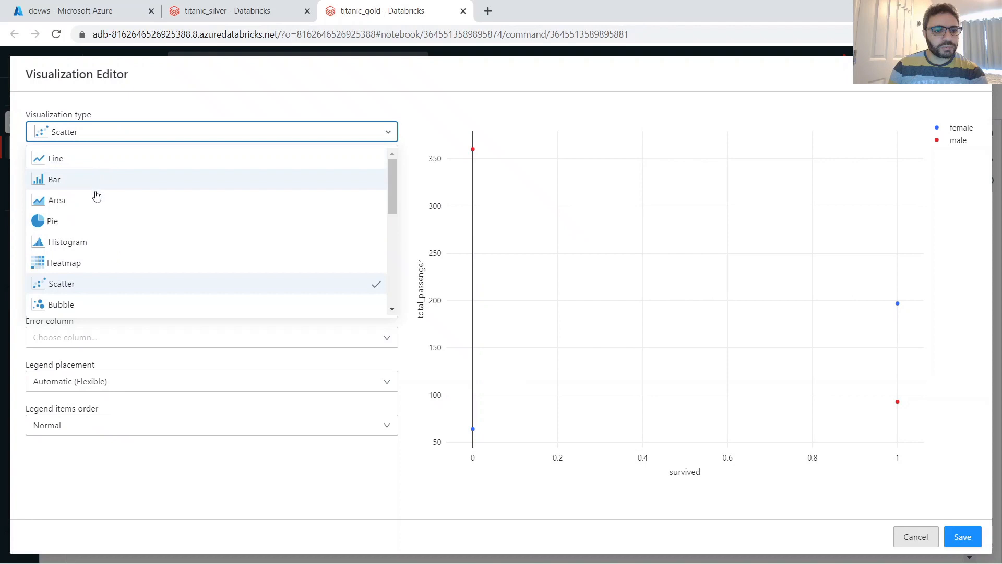
{"action": "left_click", "coordinate": [89, 228]}
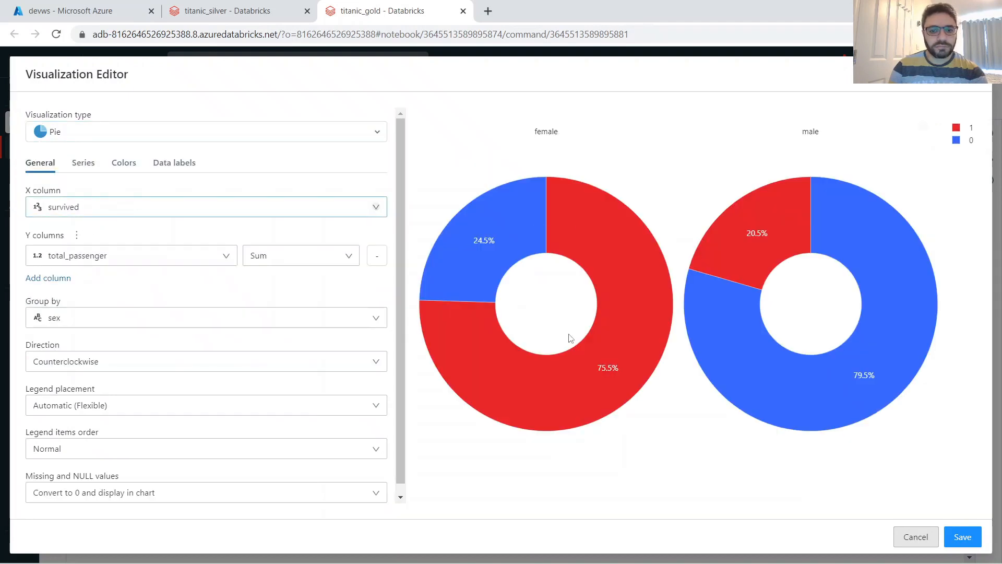
Step: Switch the new visualization of the sex__survived_groups result to the Bar type and save it
{"action": "left_click", "coordinate": [109, 138]}
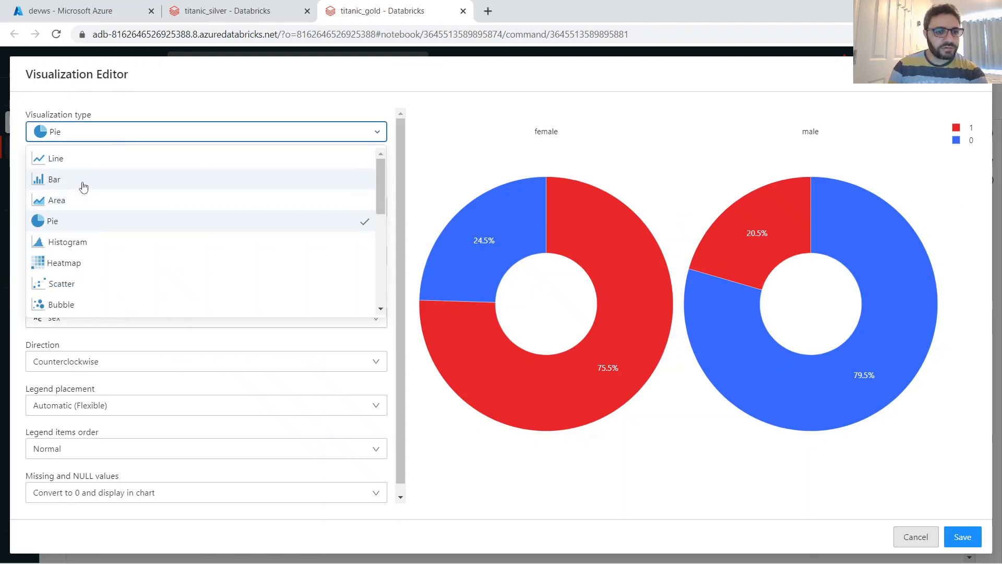
{"action": "left_click", "coordinate": [84, 182]}
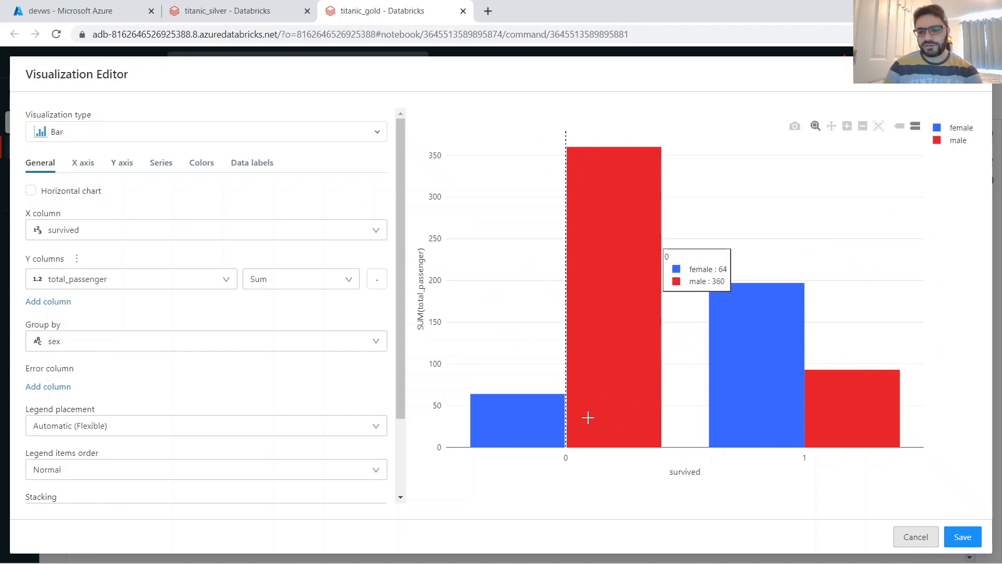
{"action": "mouse_move", "coordinate": [581, 430]}
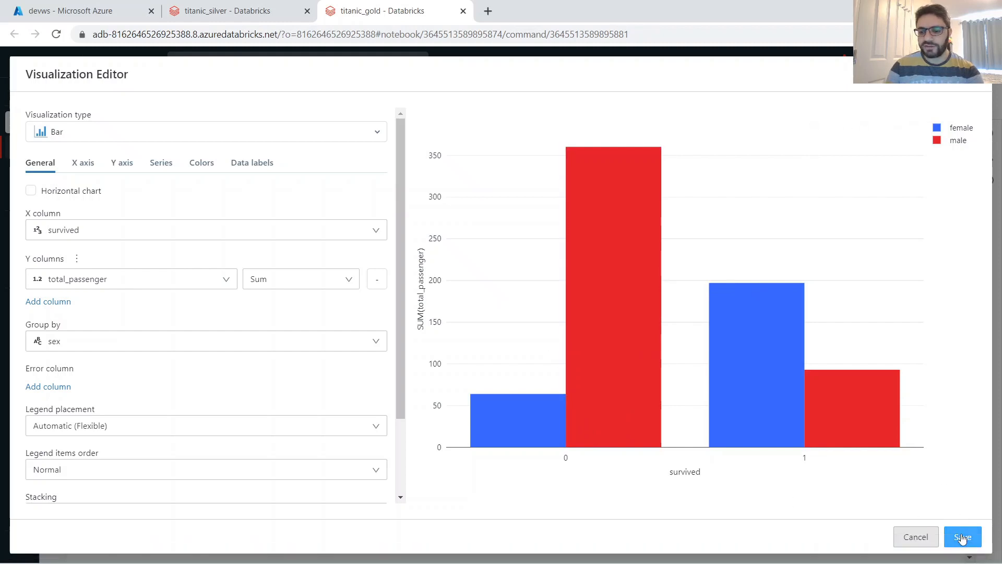
{"action": "left_click", "coordinate": [962, 538]}
Step: Rename the bar visualization of the sex__survived_groups result as "sex_survived"
{"action": "double_click", "coordinate": [196, 258]}
{"action": "key", "text": "ctrl+a"}
{"action": "key", "text": "BackSpace"}
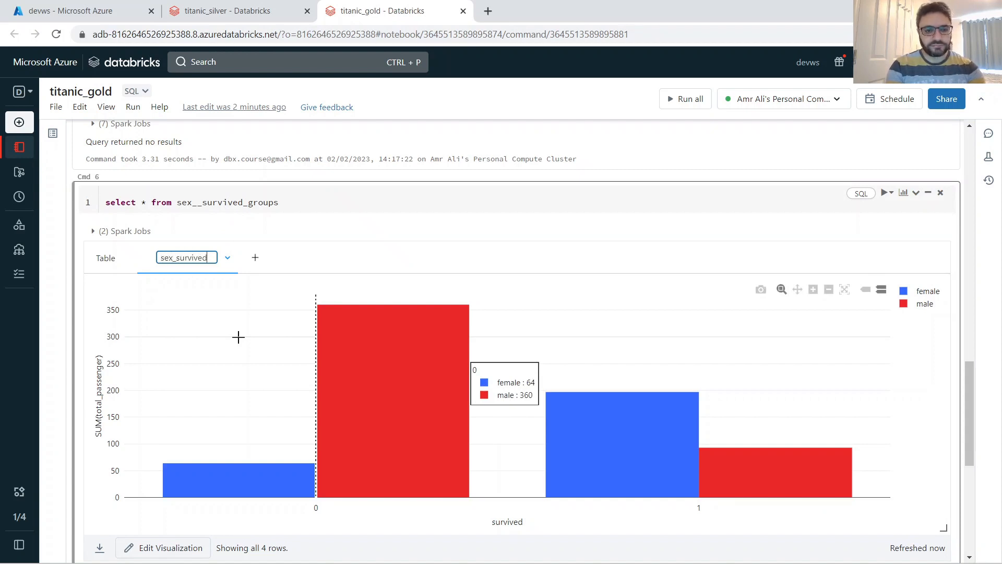
{"action": "key", "text": "Return"}
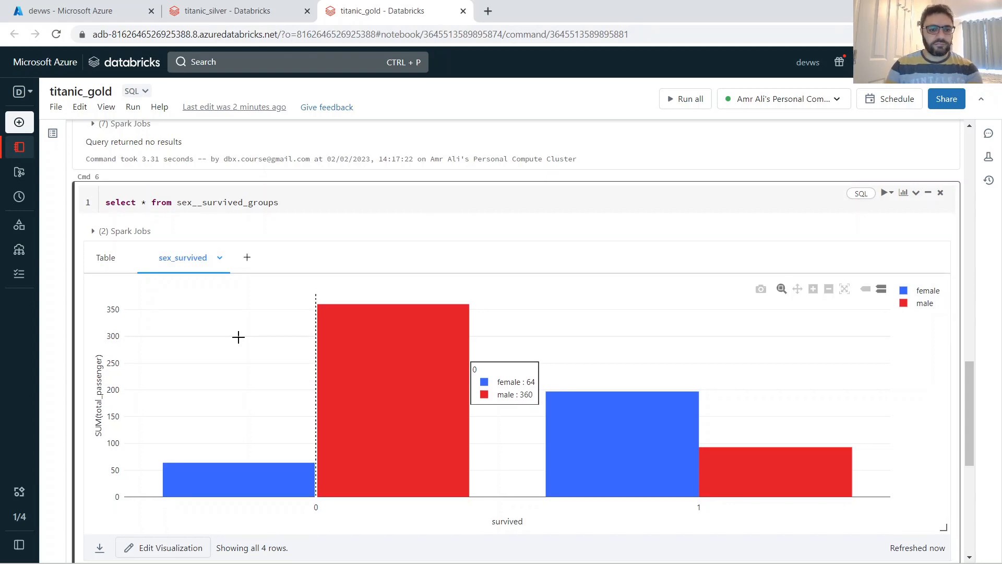
{"action": "scroll", "coordinate": [387, 339], "scroll_direction": "up", "scroll_amount": 15}
{"action": "scroll", "coordinate": [419, 292], "scroll_direction": "down", "scroll_amount": 7}
{"action": "scroll", "coordinate": [419, 293], "scroll_direction": "up", "scroll_amount": 4}
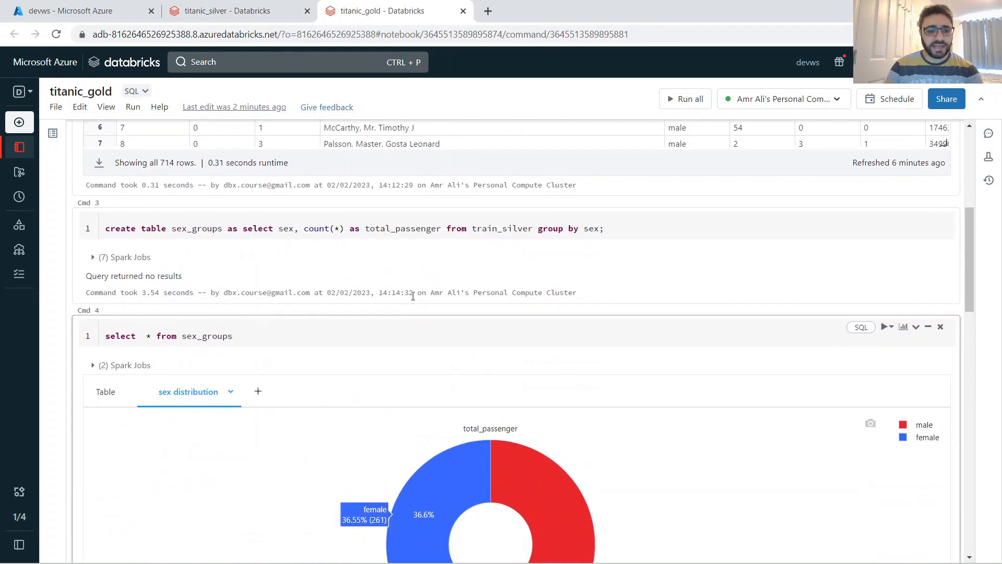
Step: Add the "sex distribution" chart of the sex_groups result to a new dashboard
{"action": "left_click", "coordinate": [233, 395]}
{"action": "mouse_move", "coordinate": [295, 497]}
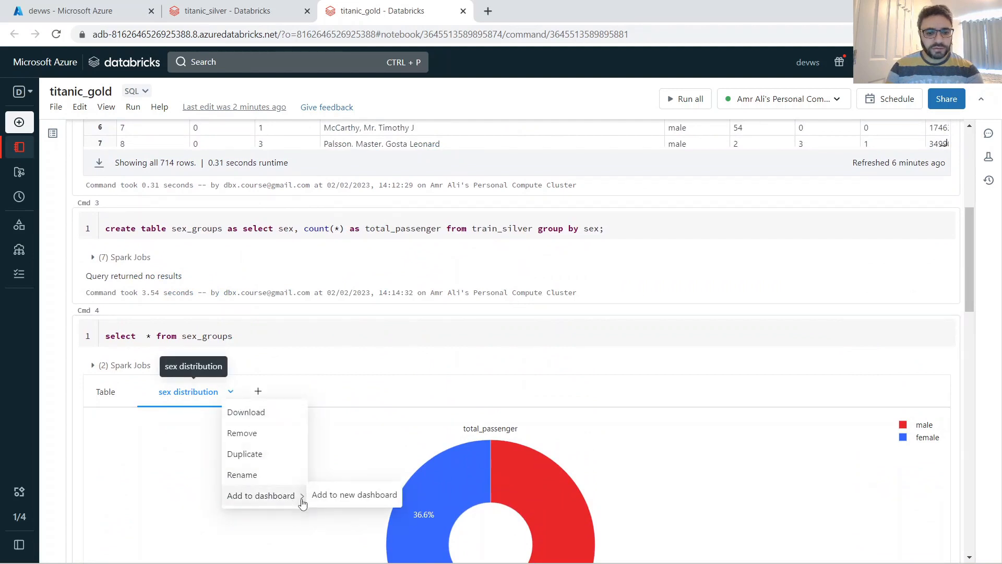
{"action": "left_click", "coordinate": [342, 498]}
{"action": "left_click", "coordinate": [232, 389]}
{"action": "scroll", "coordinate": [197, 399], "scroll_direction": "down", "scroll_amount": 1}
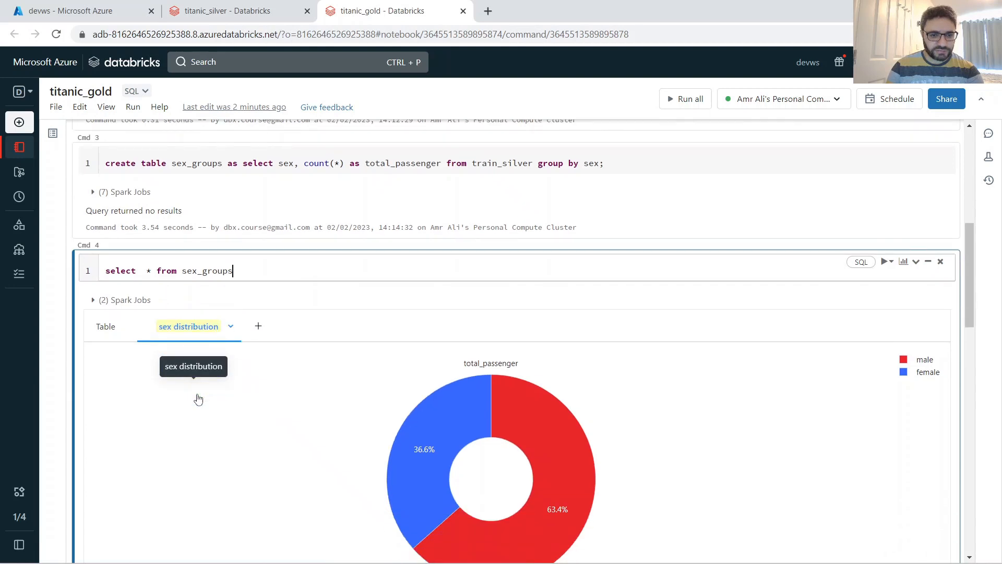
{"action": "left_click", "coordinate": [231, 327]}
{"action": "mouse_move", "coordinate": [267, 429]}
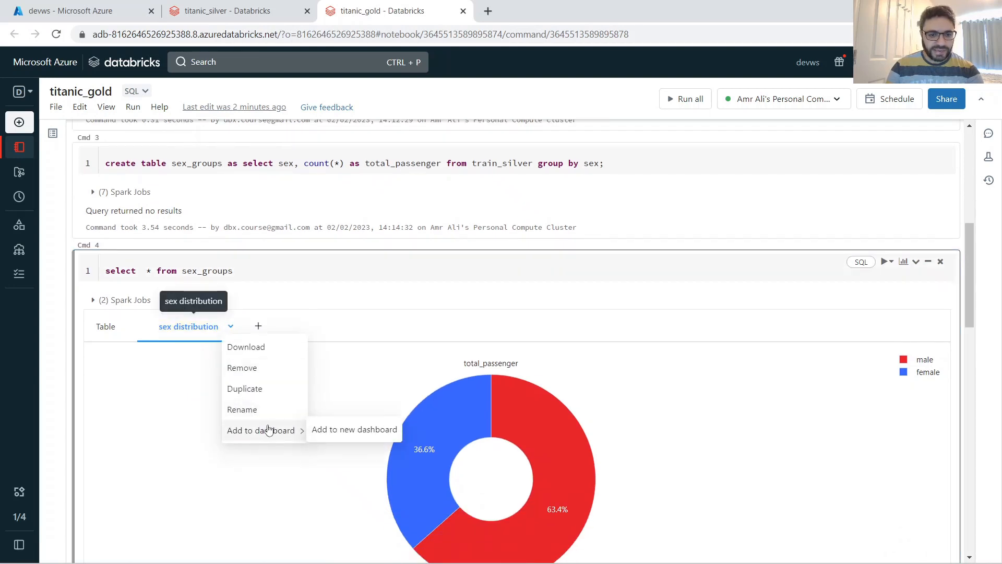
{"action": "left_click", "coordinate": [349, 432]}
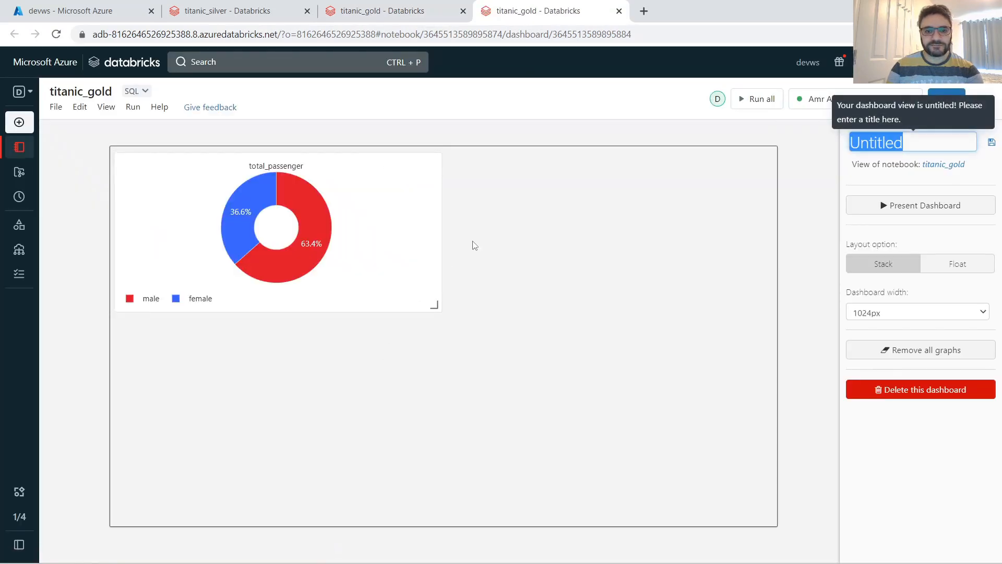
Step: Make the sex distribution chart taller on the dashboard and title the dashboard "Titanic Dashboard"
{"action": "left_click_drag", "start_coordinate": [435, 307], "coordinate": [431, 414]}
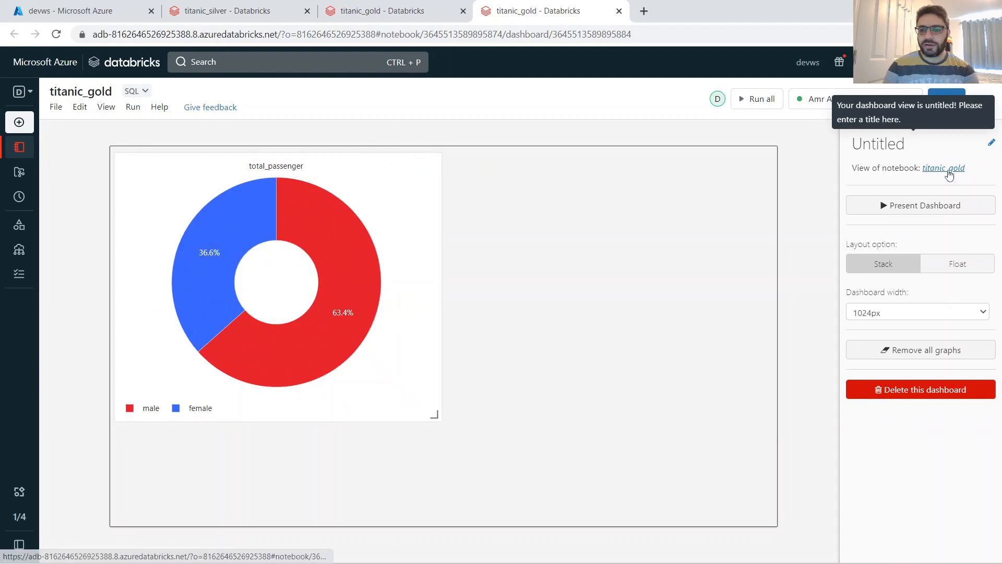
{"action": "left_click", "coordinate": [864, 145]}
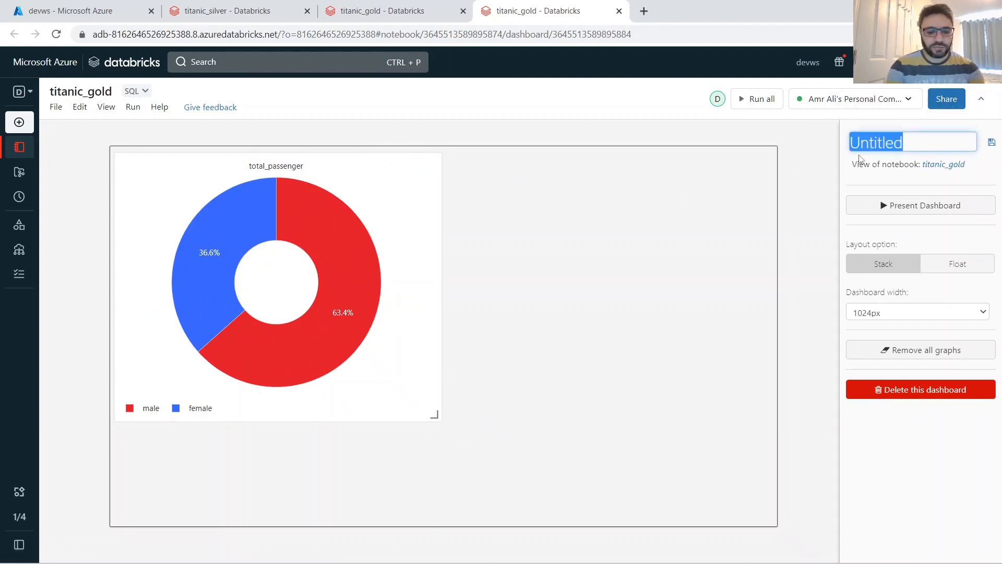
{"action": "type", "text": "Titanic Dashboard"}
{"action": "key", "text": "Return"}
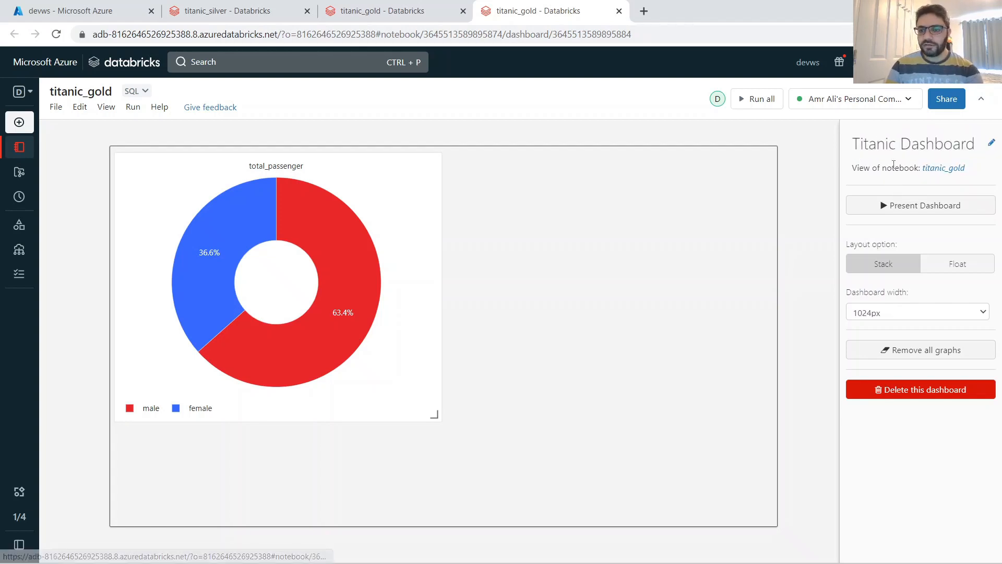
Step: Return to the titanic_gold notebook, add the sex_survived bar chart to Titanic Dashboard and open that dashboard
{"action": "left_click", "coordinate": [956, 168]}
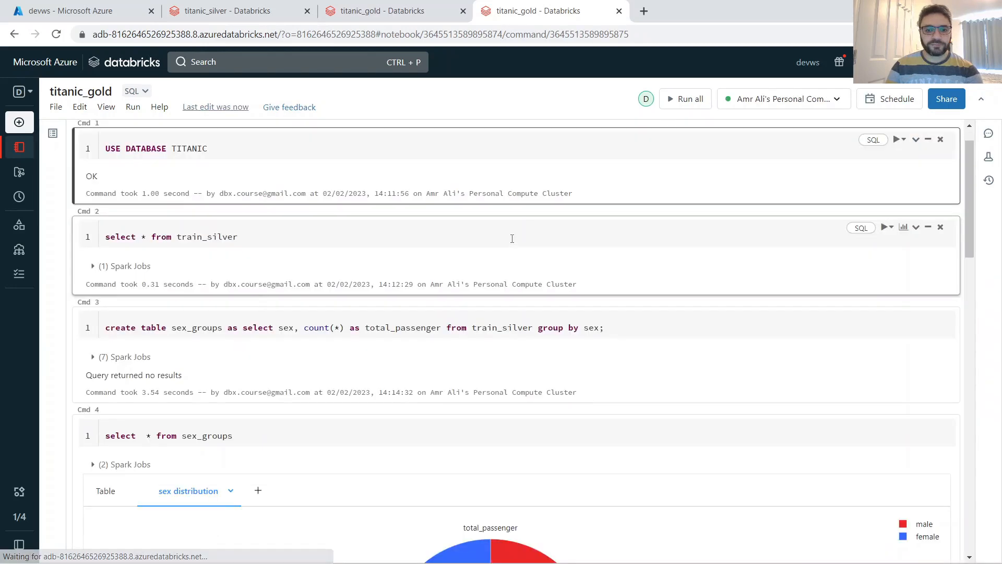
{"action": "scroll", "coordinate": [408, 343], "scroll_direction": "down", "scroll_amount": 20}
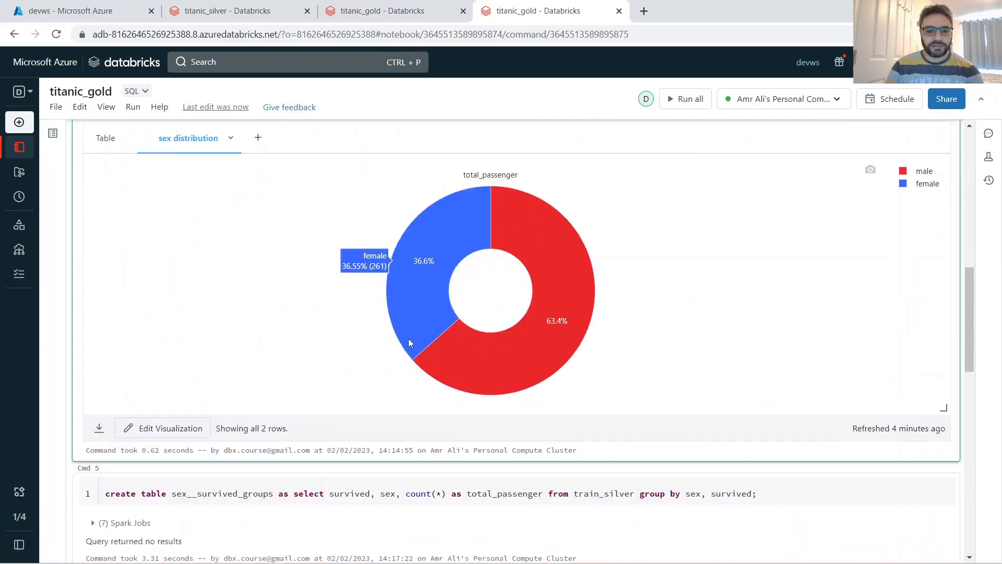
{"action": "scroll", "coordinate": [408, 343], "scroll_direction": "up", "scroll_amount": 3}
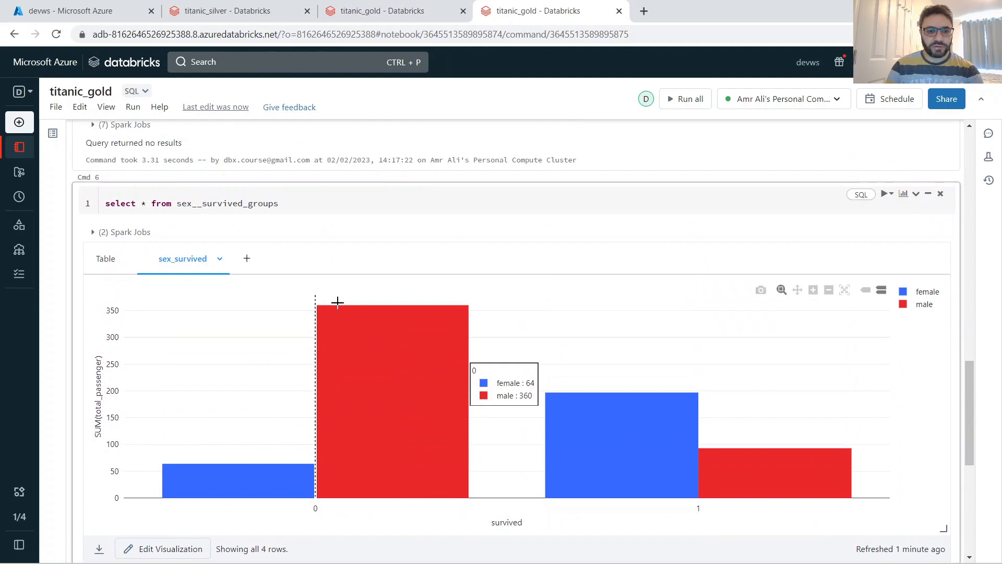
{"action": "left_click", "coordinate": [220, 259]}
{"action": "mouse_move", "coordinate": [228, 362]}
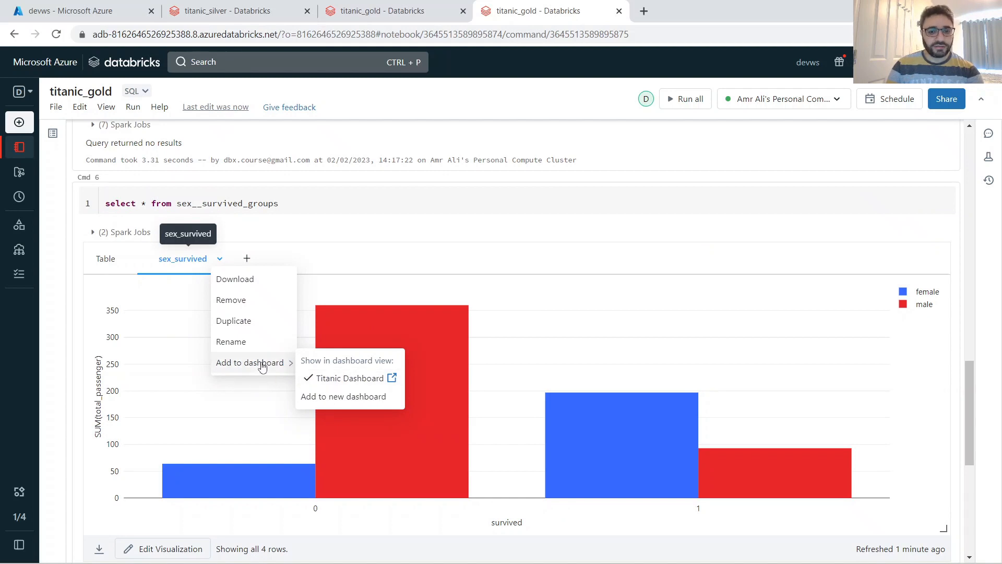
{"action": "left_click", "coordinate": [392, 378]}
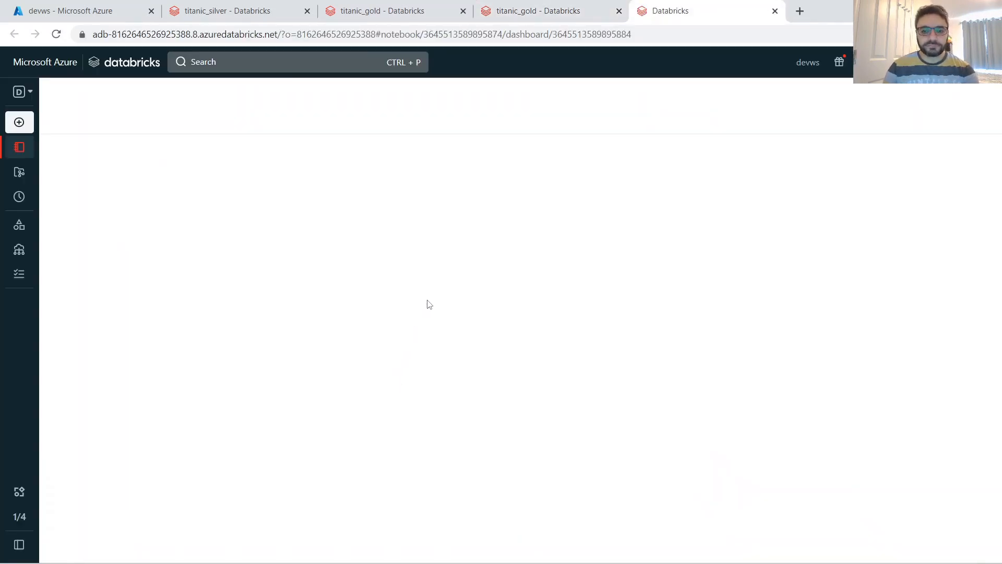
Step: Place the survival bar chart beside the total_passenger chart and enlarge it to the same height
{"action": "scroll", "coordinate": [516, 349], "scroll_direction": "down", "scroll_amount": 2}
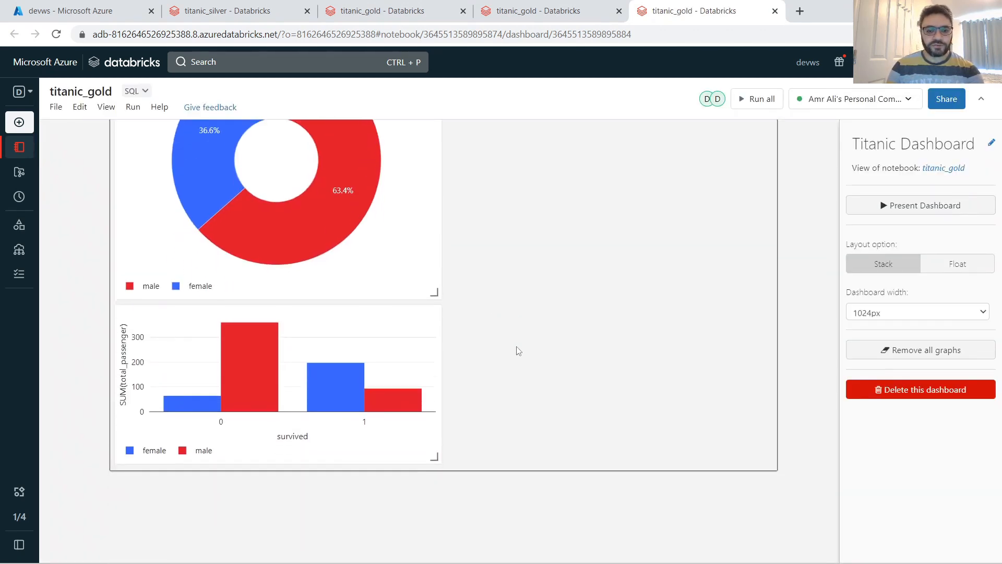
{"action": "left_click_drag", "start_coordinate": [236, 303], "coordinate": [579, 191]}
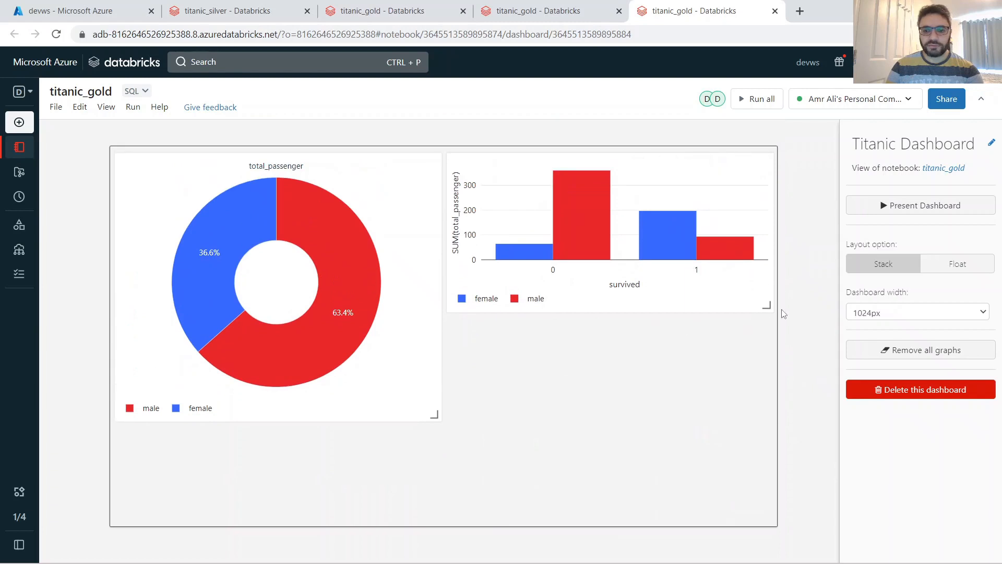
{"action": "left_click_drag", "start_coordinate": [766, 306], "coordinate": [767, 416]}
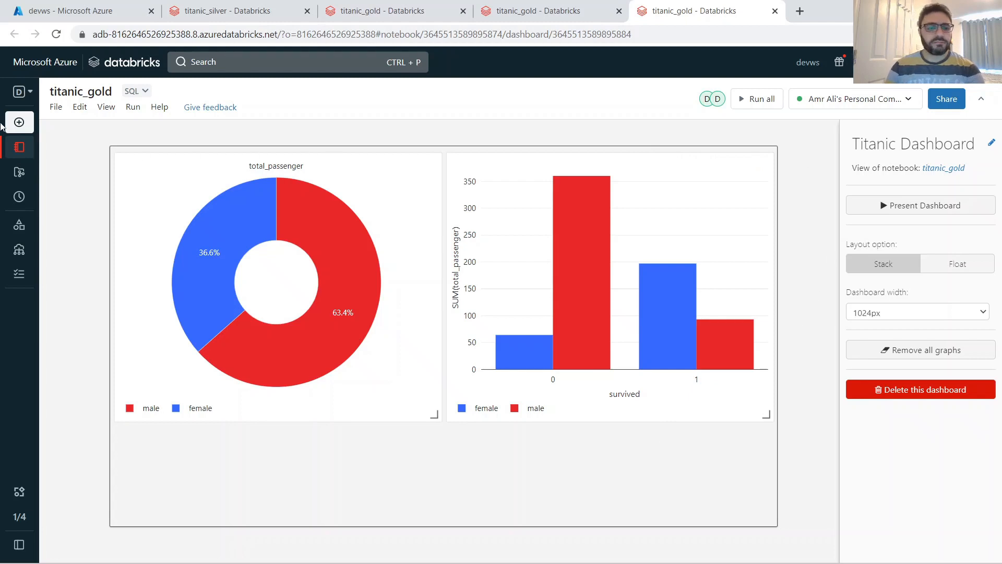
Step: Go back to the titanic_gold notebook and review the titanic folder's notebooks in the workspace and the notebook's cells
{"action": "left_click", "coordinate": [940, 172]}
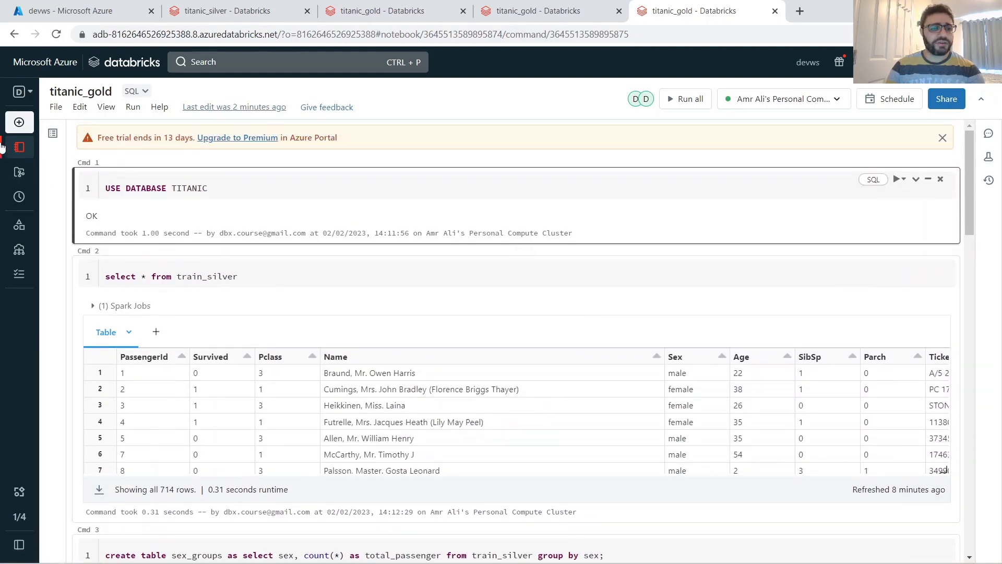
{"action": "left_click", "coordinate": [68, 150]}
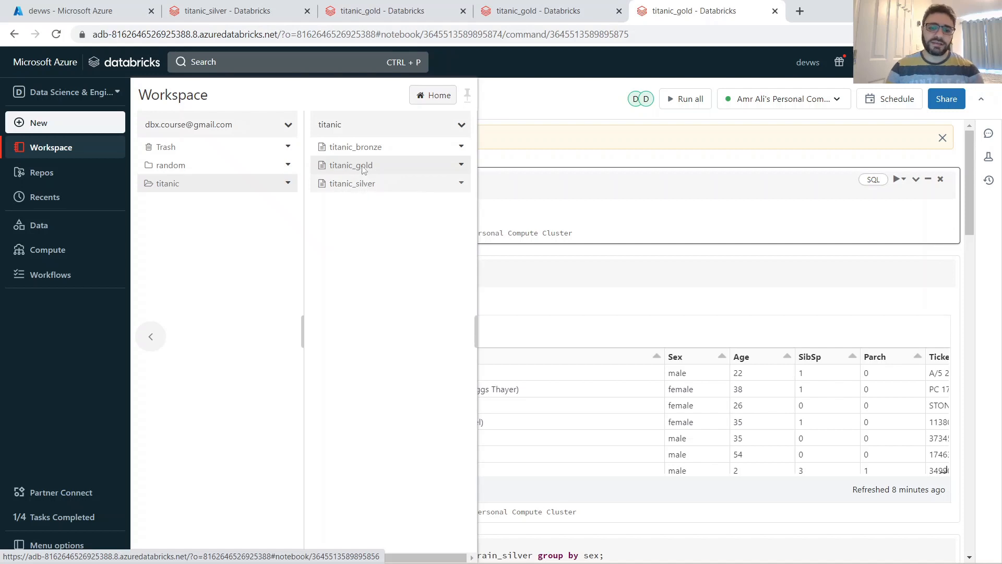
{"action": "left_click", "coordinate": [510, 199]}
{"action": "scroll", "coordinate": [416, 358], "scroll_direction": "down", "scroll_amount": 10}
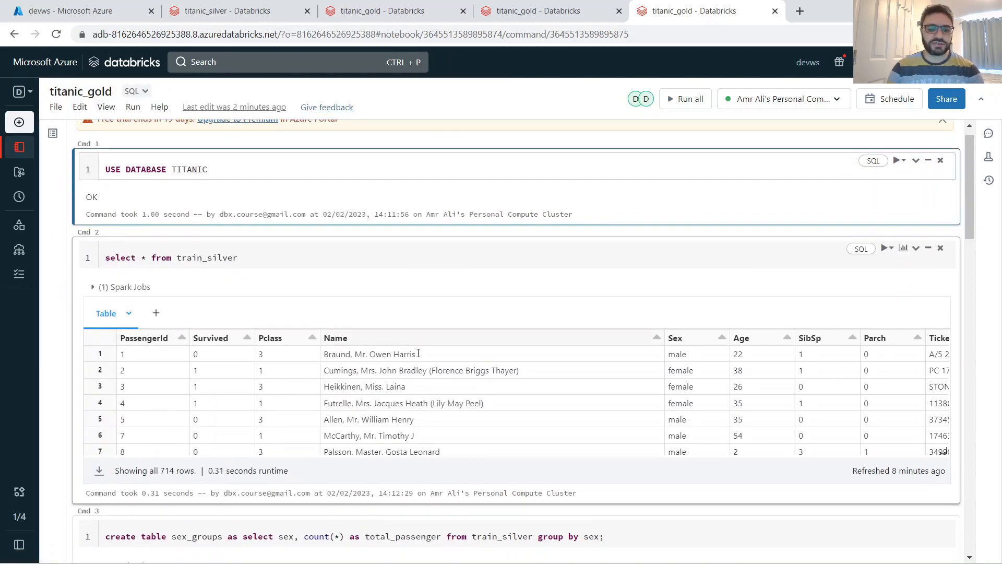